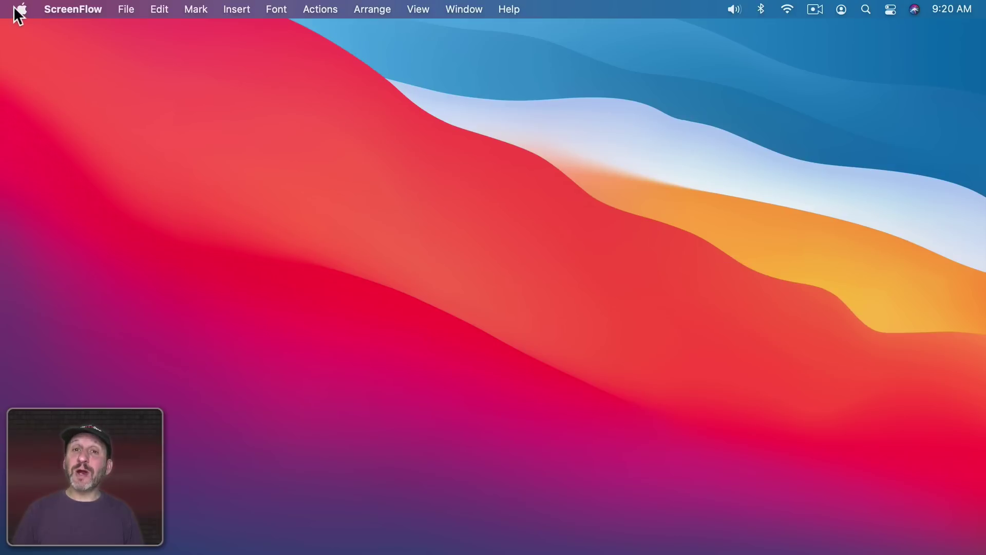
# Review the Screenshots shortcuts under System Preferences > Keyboard > Shortcuts.
pyautogui.click(19, 11)
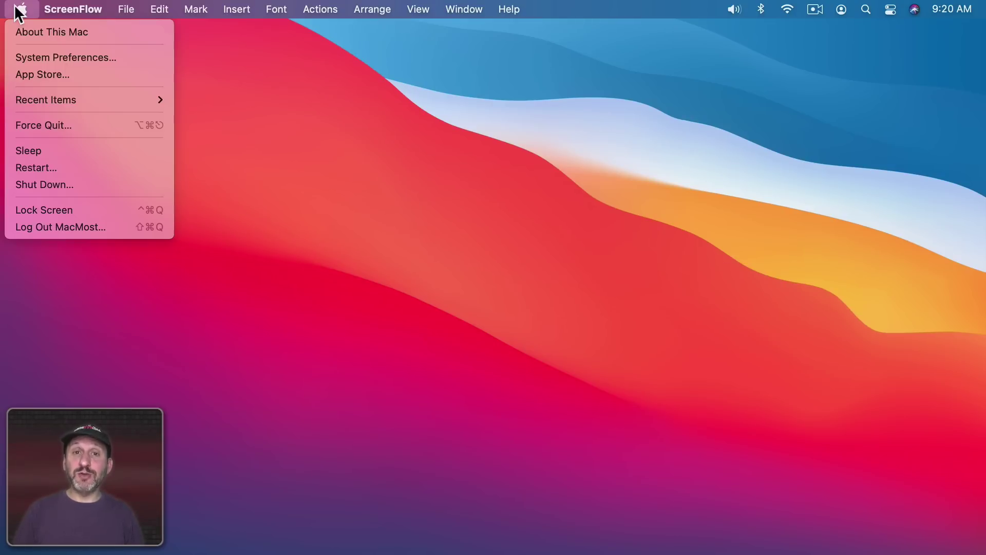
pyautogui.click(24, 52)
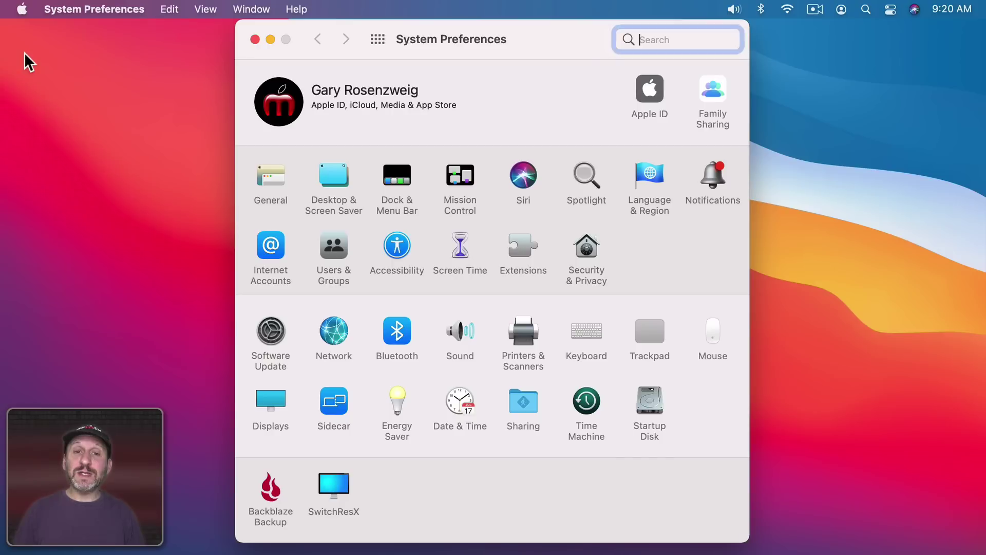
pyautogui.click(596, 325)
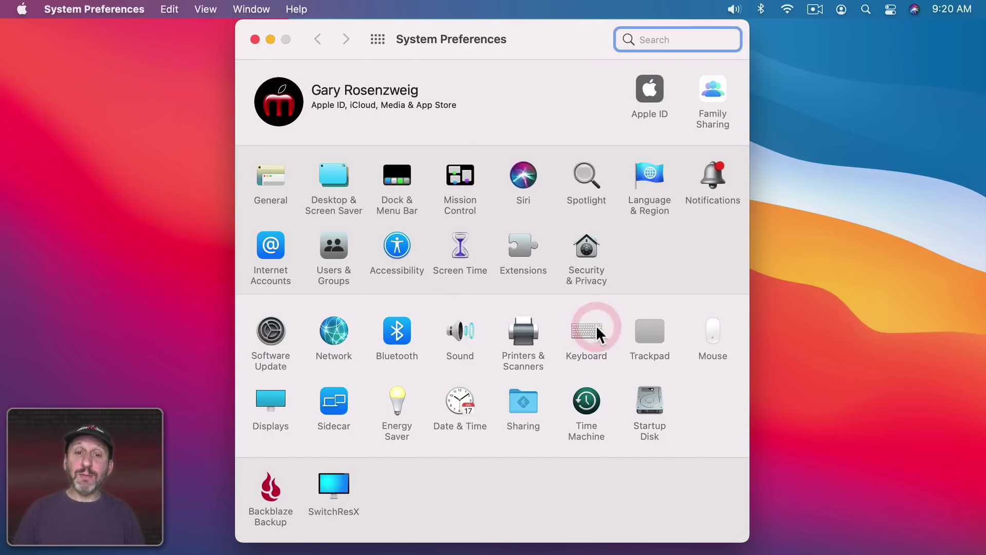
pyautogui.click(477, 86)
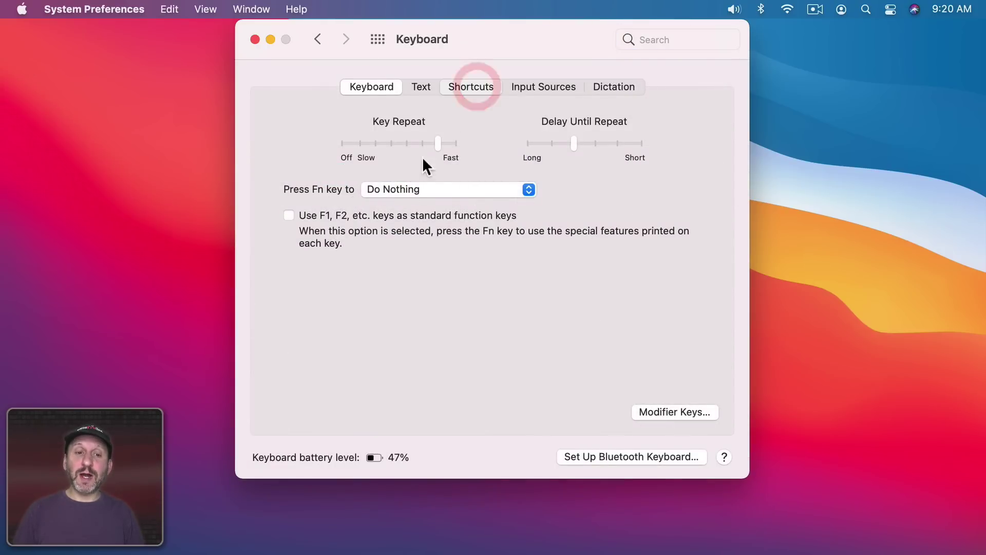
pyautogui.click(308, 181)
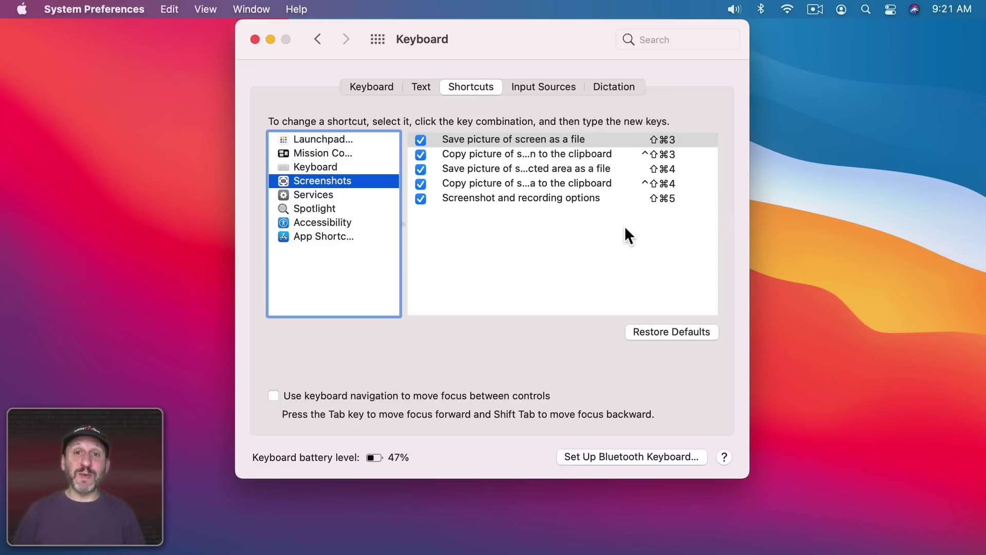
pyautogui.press('super+q')
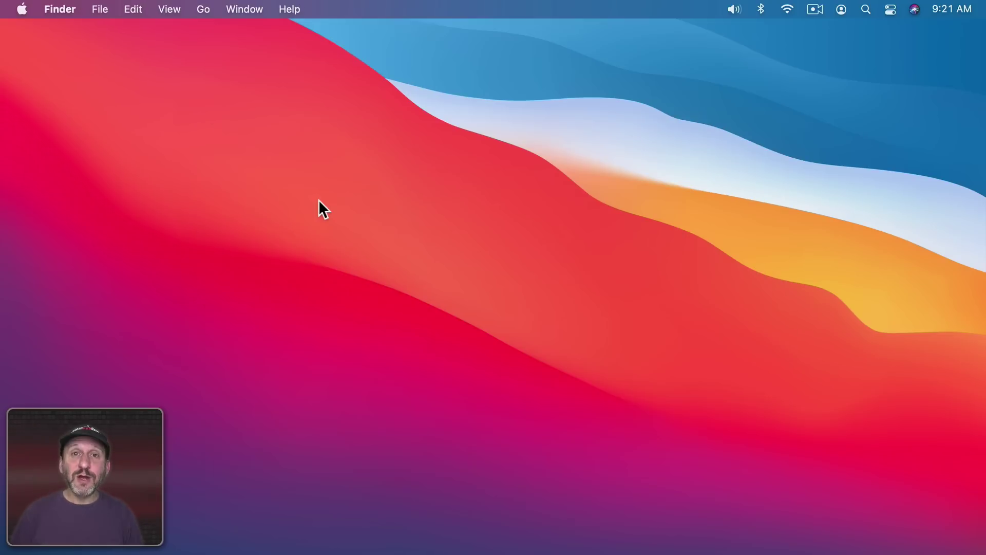
pyautogui.press('shift+super')
pyautogui.press('shift+super+5')
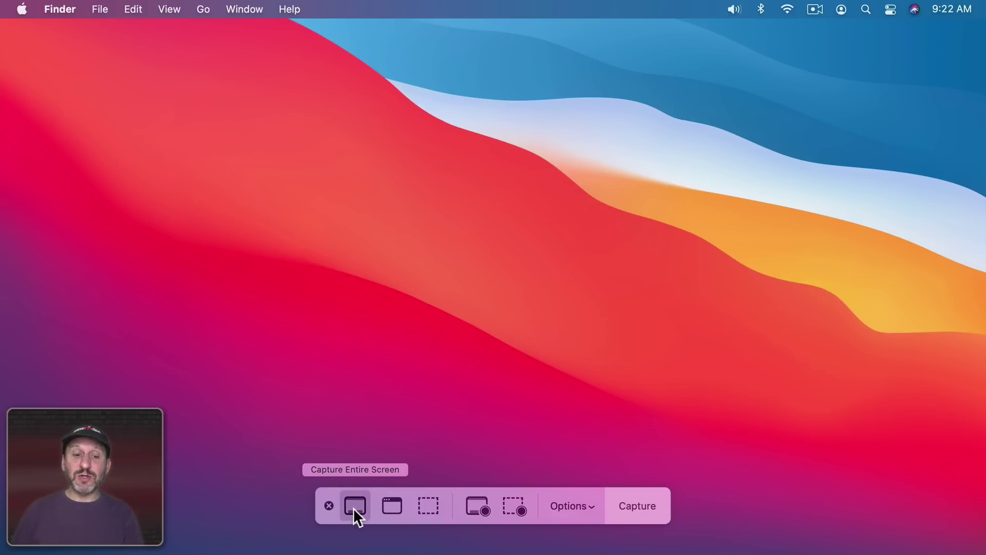
# Take a full-screen capture from the Shift-Command-5 toolbar, saving a PNG to the desktop.
pyautogui.press('Escape')
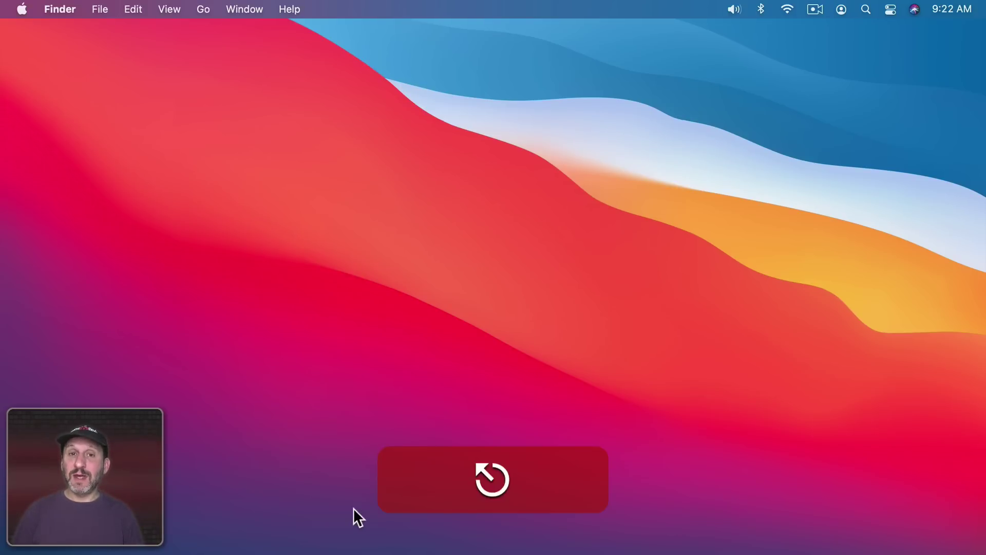
pyautogui.press('shift+super+5')
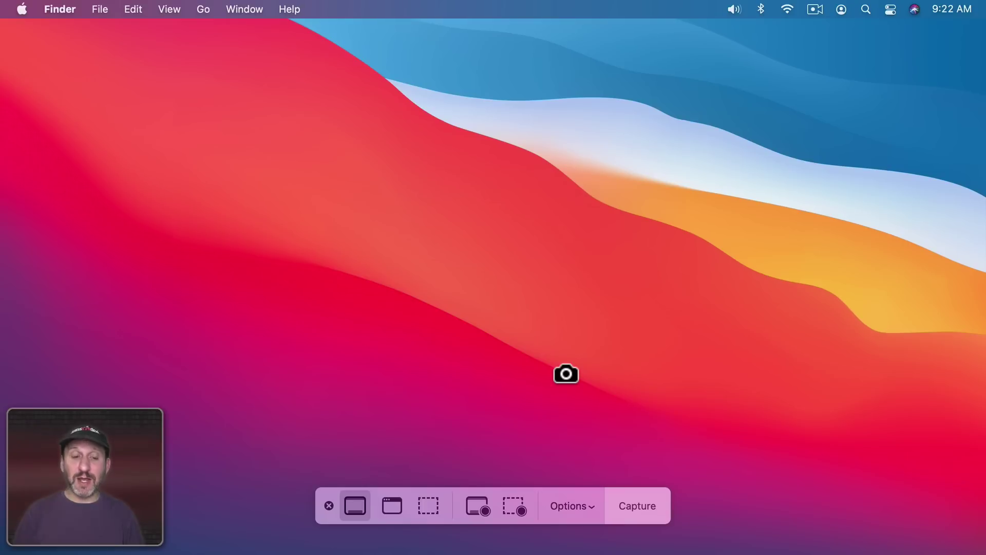
pyautogui.press('super+shift+5')
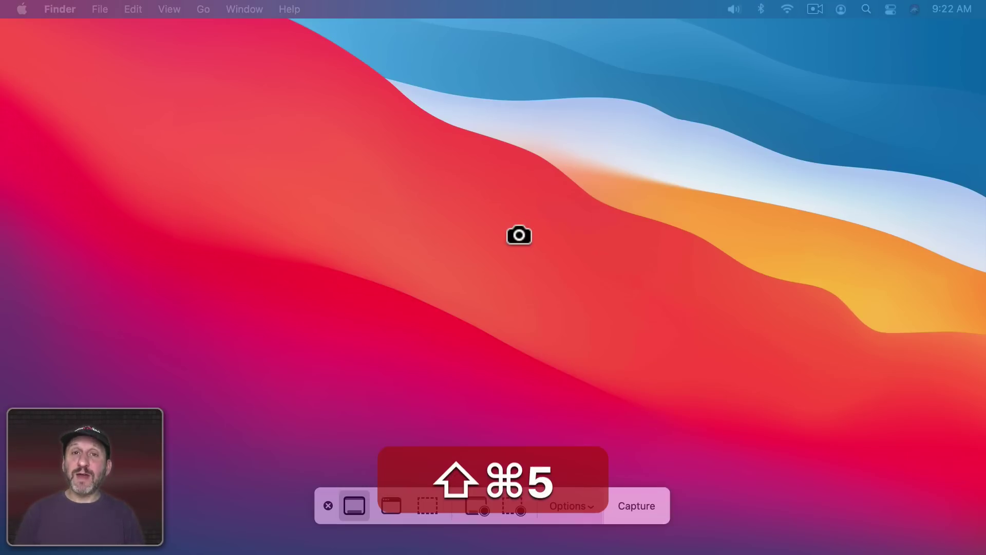
pyautogui.press('Return')
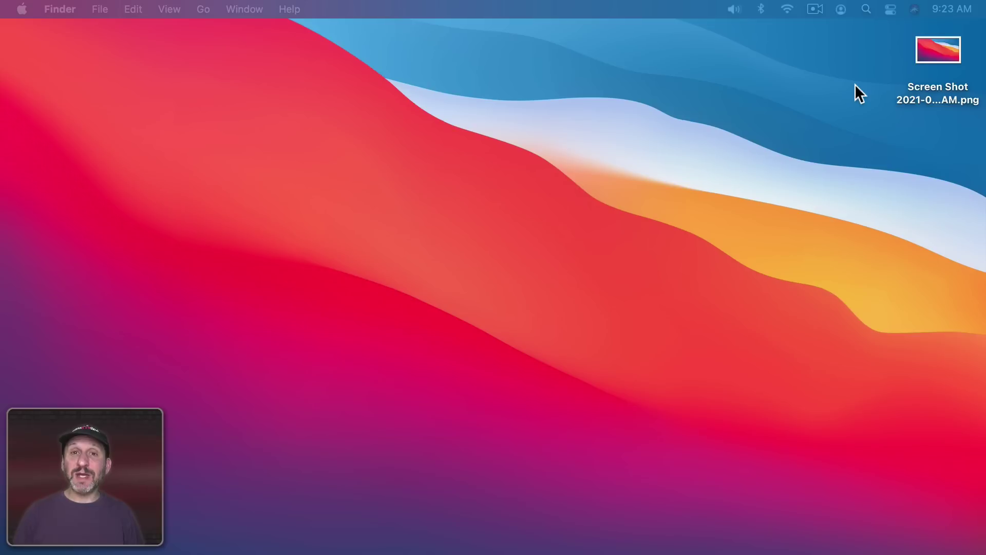
# Turn off Show Floating Thumbnail and capture the full screen straight to a desktop PNG.
pyautogui.press('shift+super+5')
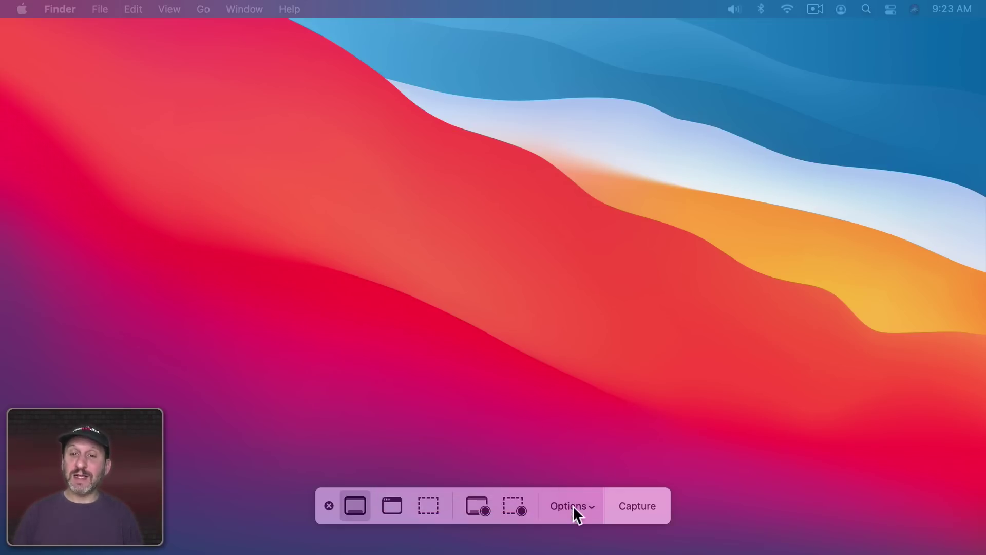
pyautogui.click(573, 508)
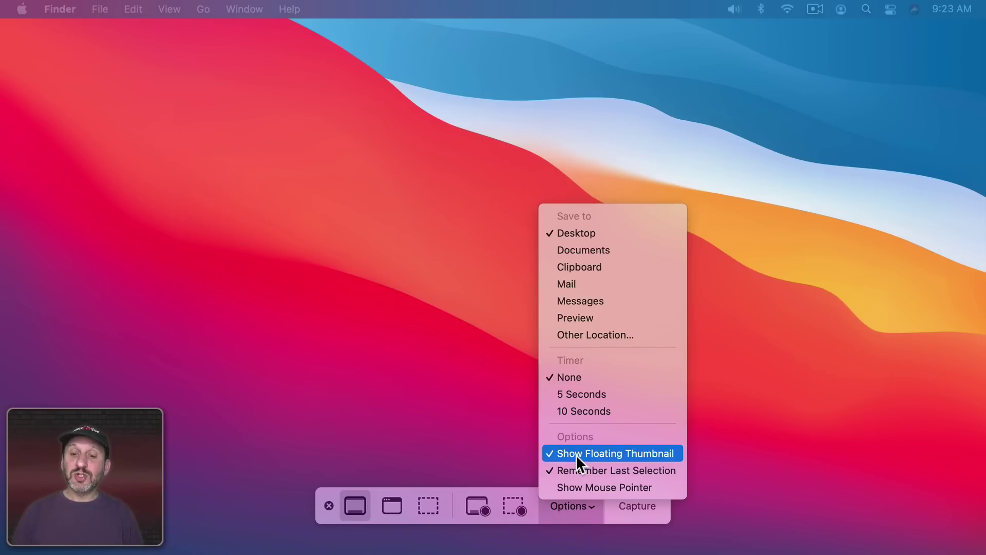
pyautogui.click(613, 454)
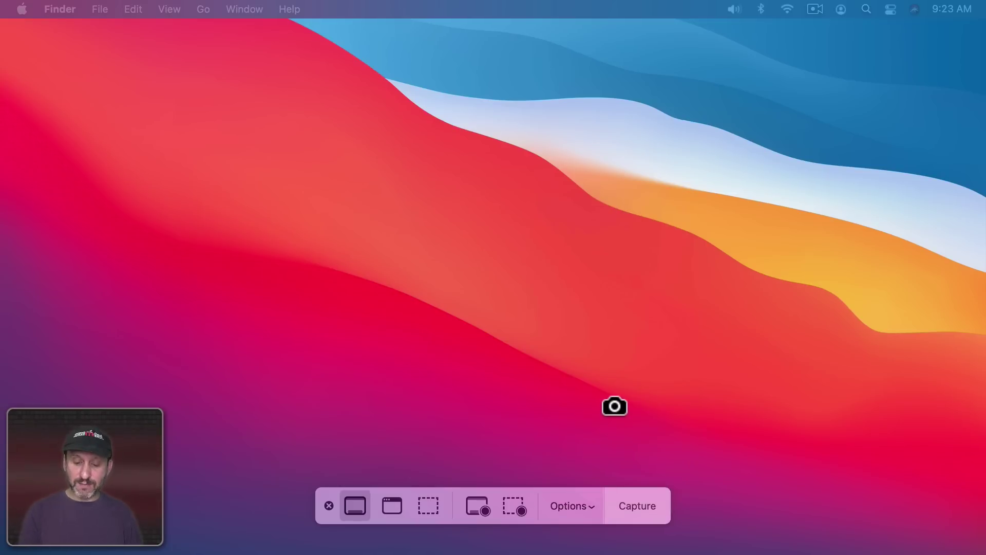
pyautogui.press('Return')
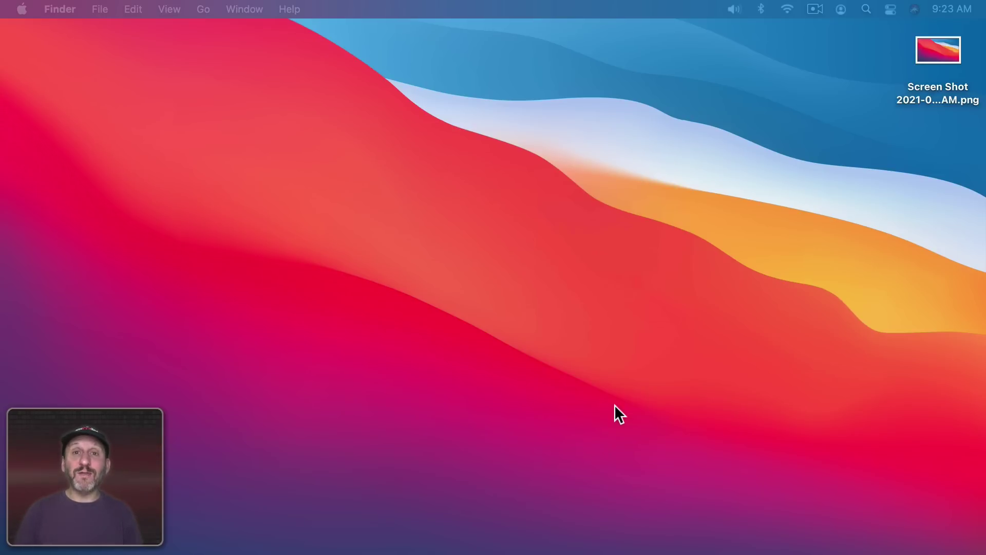
pyautogui.press('shift+super+5')
pyautogui.click(609, 506)
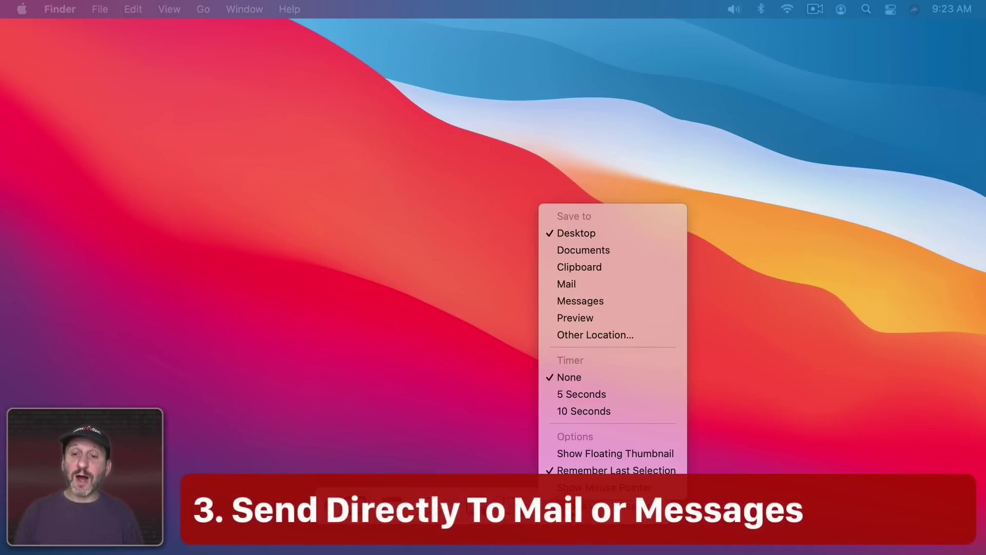
# Set Save to Mail, capture the screen into a new message, then take an instant Shift-Command-3 capture.
pyautogui.click(595, 457)
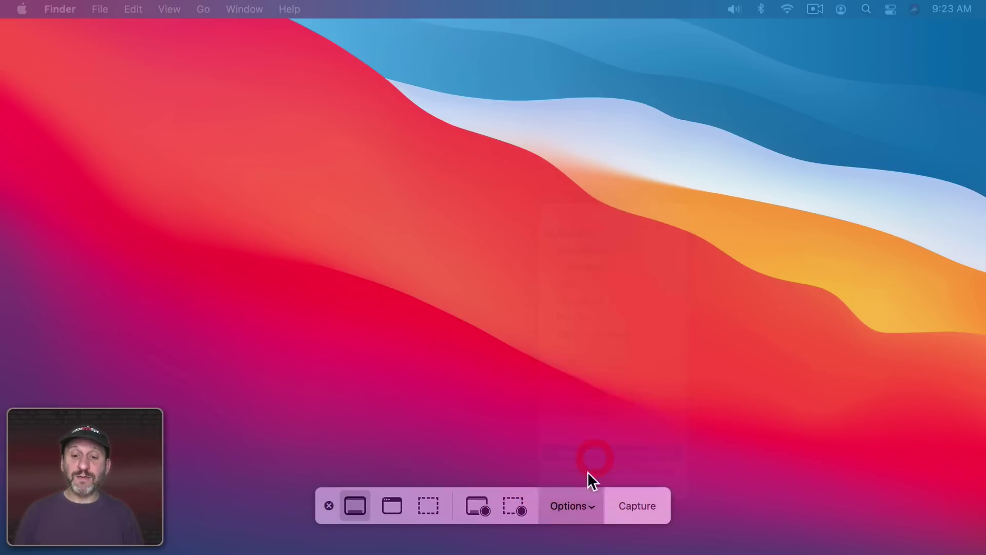
pyautogui.click(575, 504)
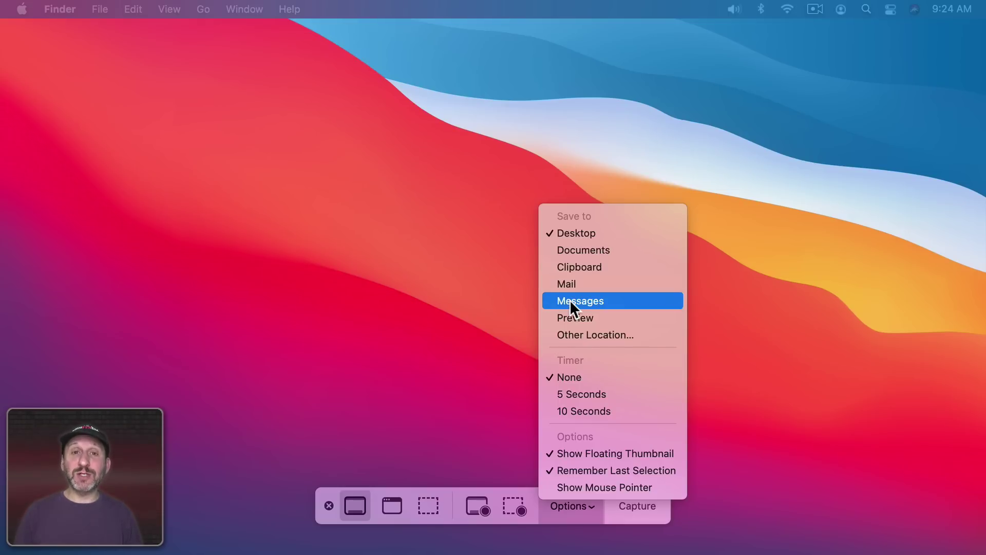
pyautogui.click(570, 283)
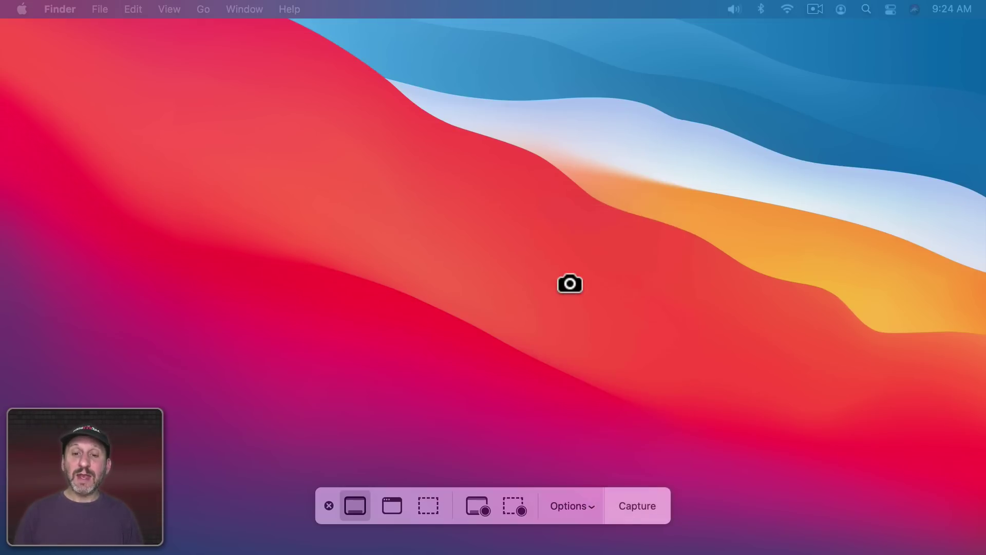
pyautogui.press('Return')
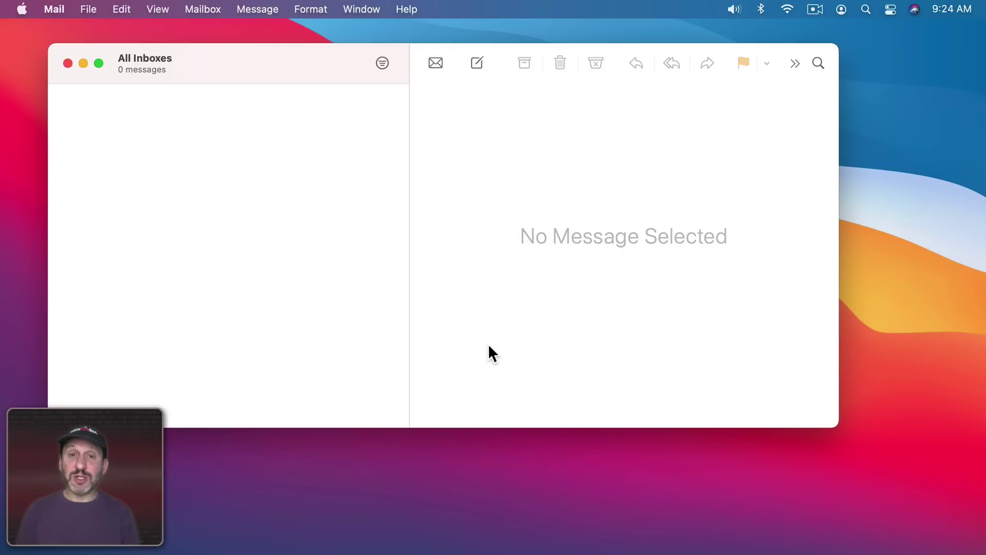
pyautogui.press('shift+super+3')
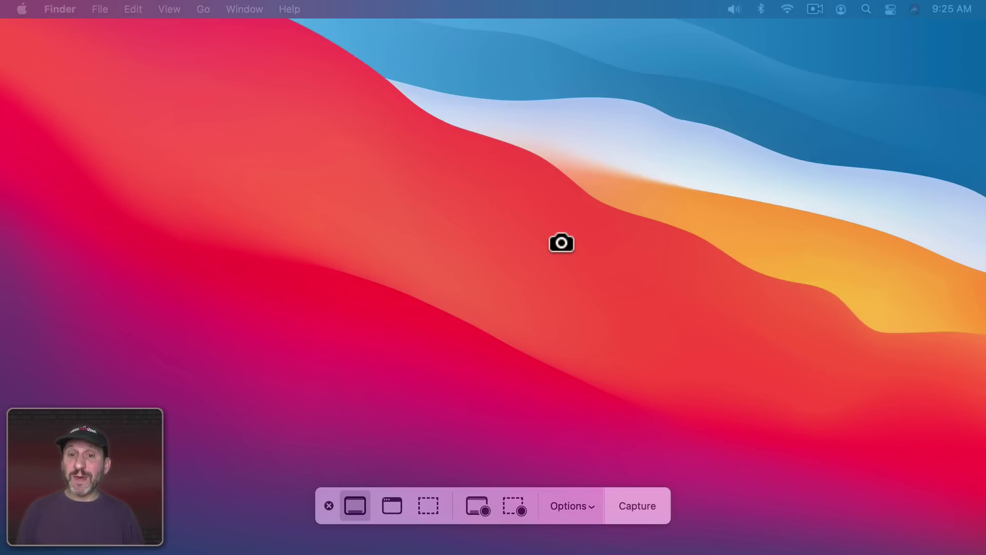
# Set Save to Desktop, re-enable the floating thumbnail, and take an instant Shift-Command-3 capture.
pyautogui.click(578, 506)
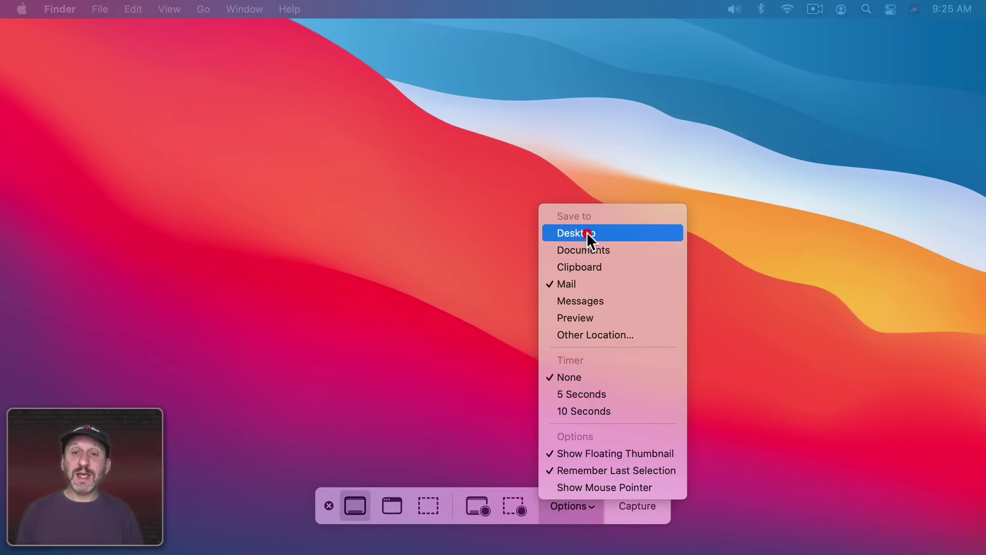
pyautogui.click(586, 231)
pyautogui.click(570, 505)
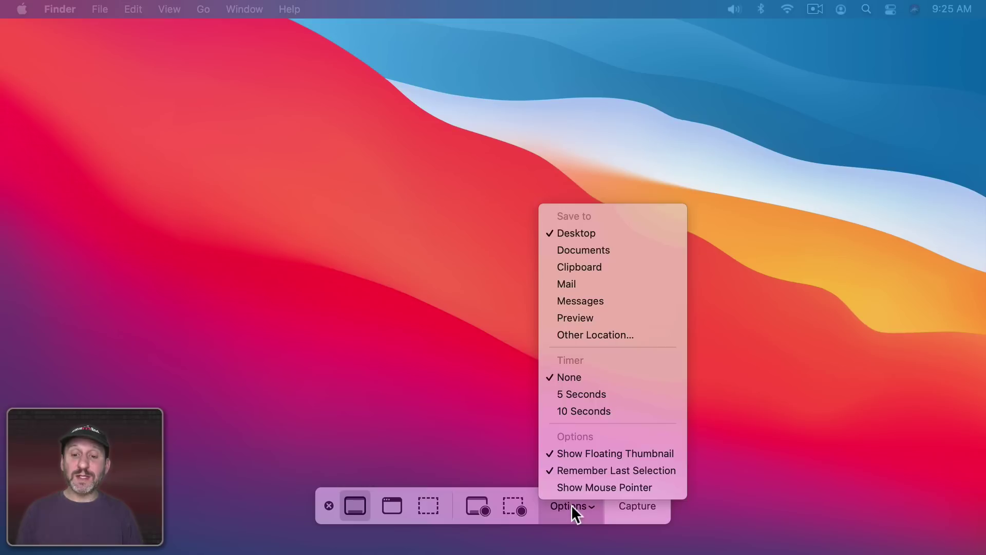
pyautogui.click(576, 455)
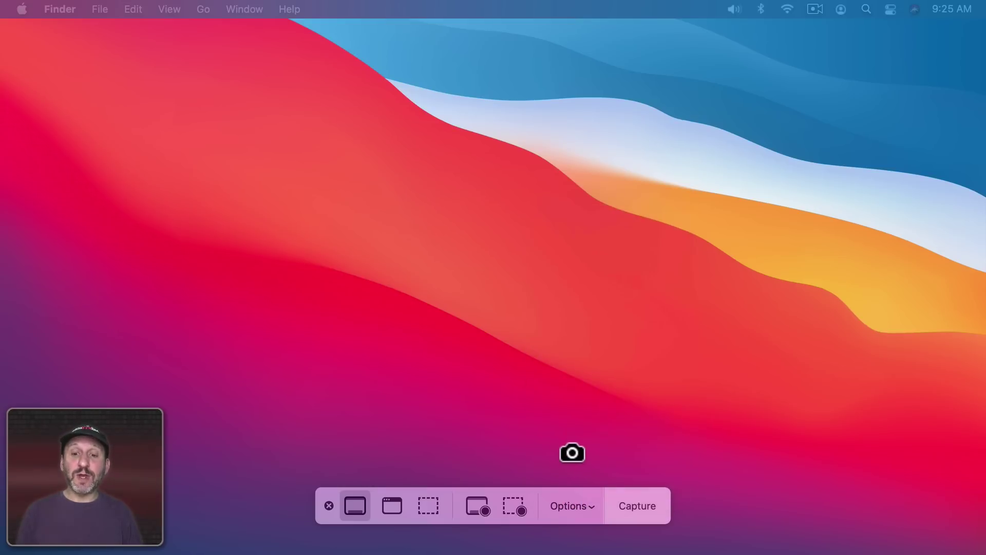
pyautogui.click(557, 428)
pyautogui.press('shift+super+3')
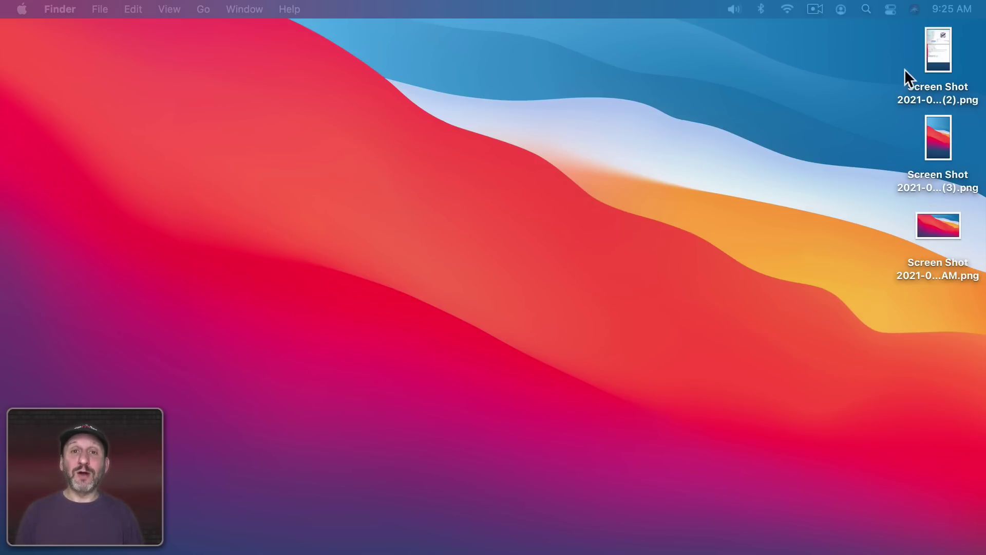
# Switch to Capture Selected Portion and position and resize the selection on the wallpaper.
pyautogui.press('super+shift+5')
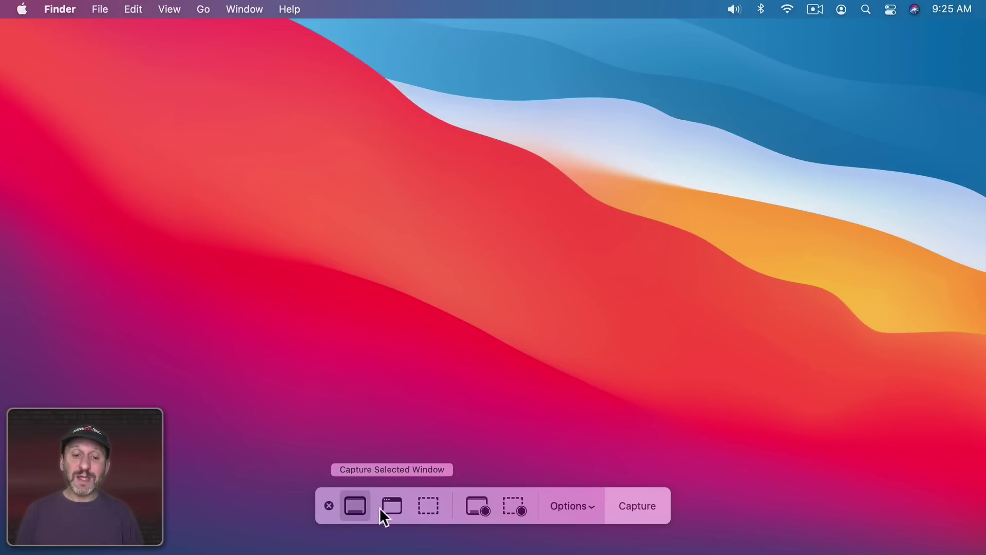
pyautogui.click(430, 507)
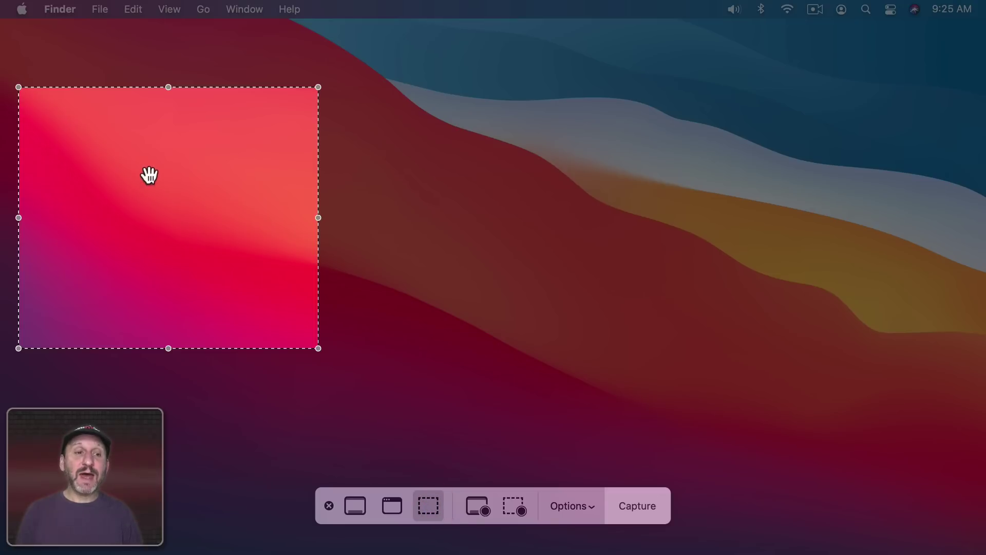
pyautogui.moveTo(149, 176); pyautogui.dragTo(450, 182)
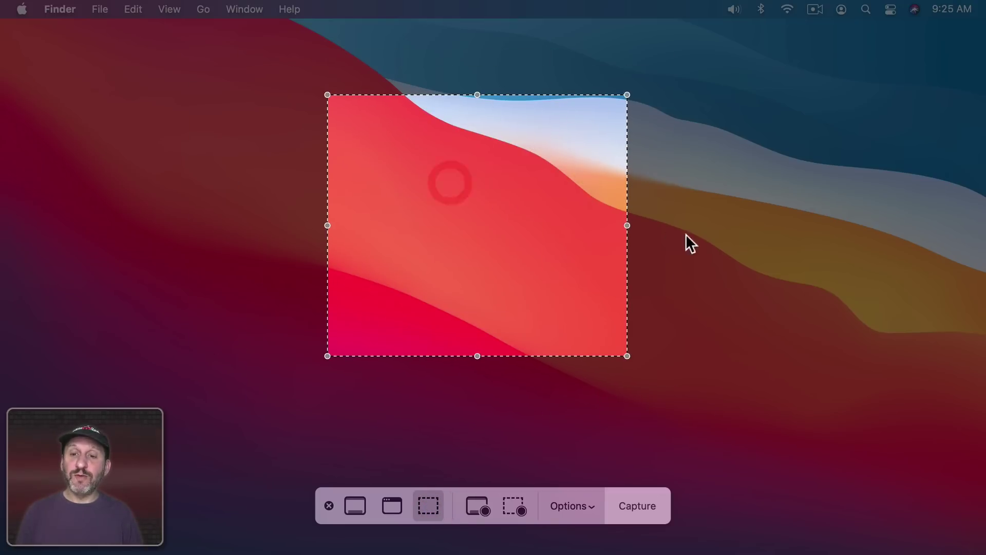
pyautogui.moveTo(627, 225); pyautogui.dragTo(648, 225)
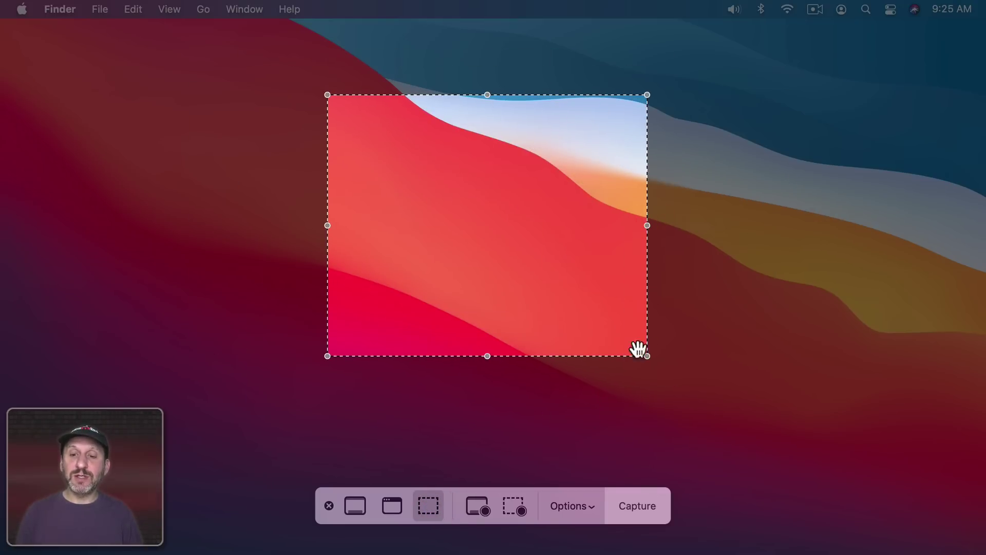
pyautogui.moveTo(647, 355); pyautogui.dragTo(660, 390)
pyautogui.moveTo(556, 298); pyautogui.dragTo(410, 259)
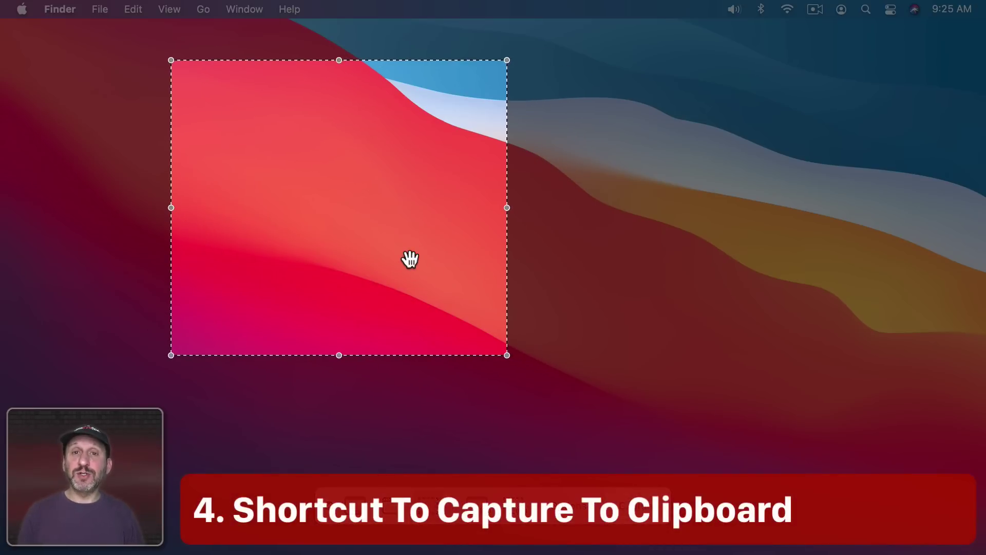
# Leave Options unchanged and copy the selected region to the clipboard.
pyautogui.click(575, 506)
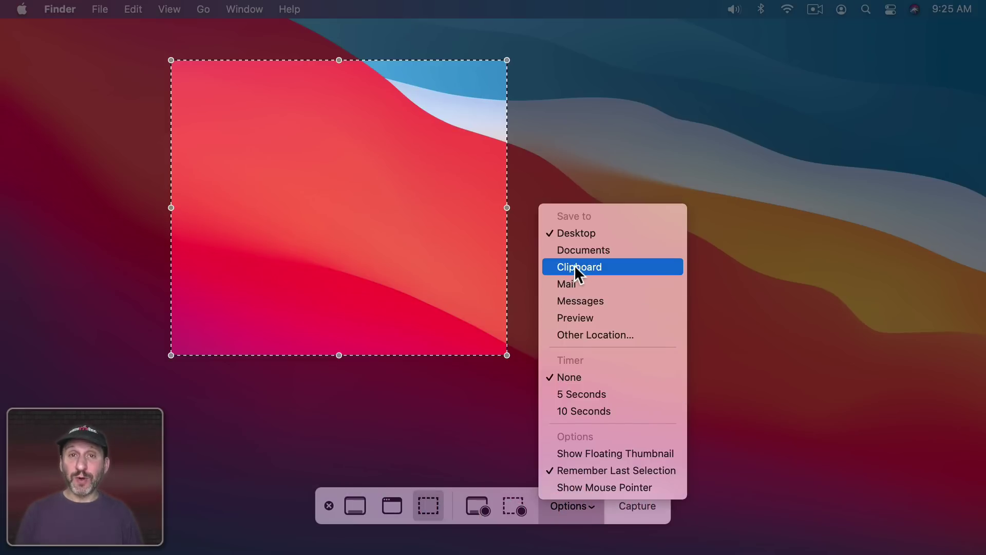
pyautogui.click(476, 343)
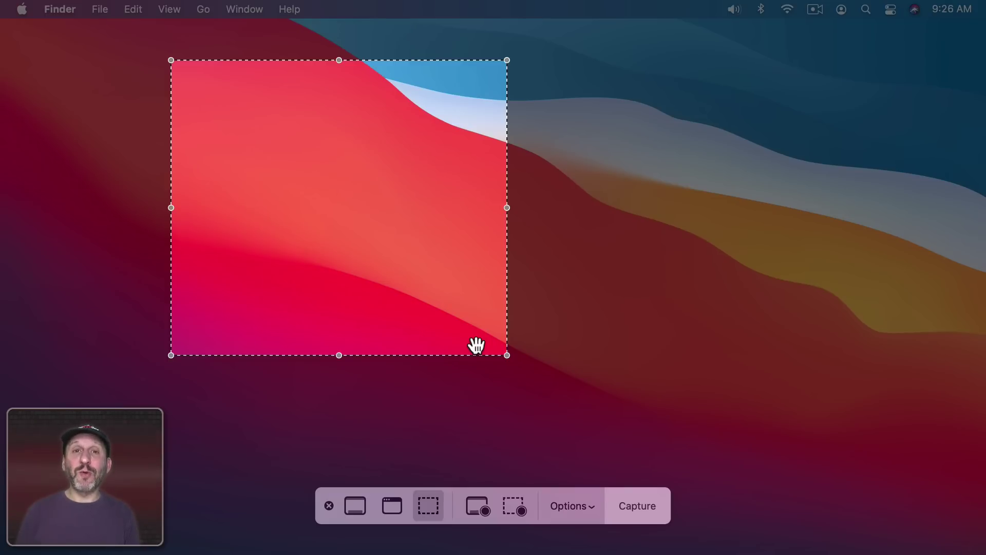
pyautogui.press('super')
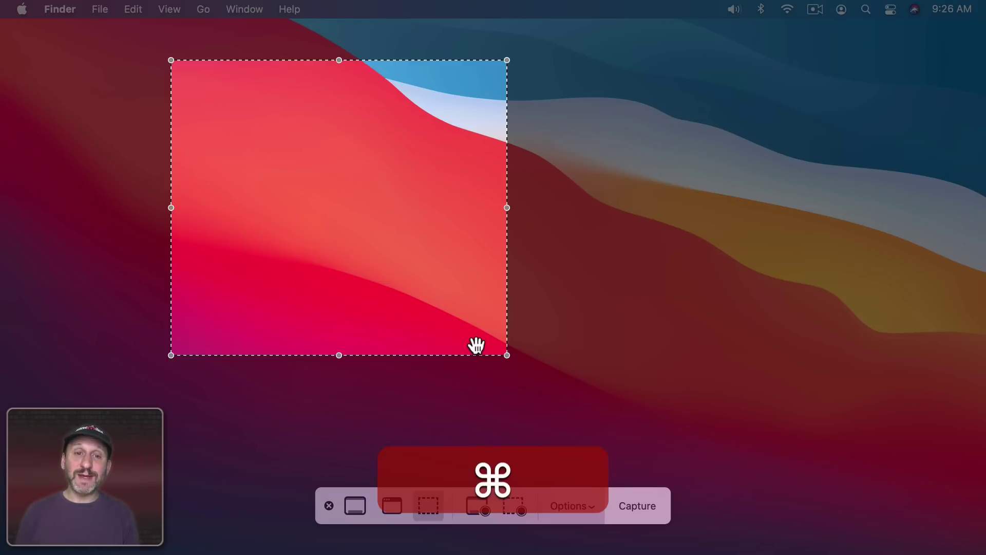
pyautogui.press('super+c')
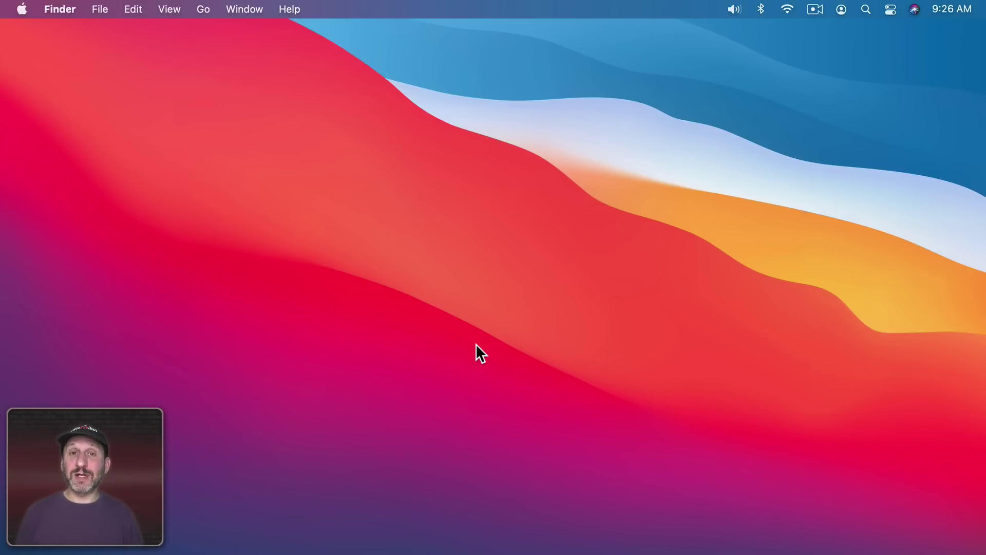
# Confirm in Finder's Clipboard window that the region capture is on the clipboard.
pyautogui.click(133, 8)
pyautogui.click(160, 148)
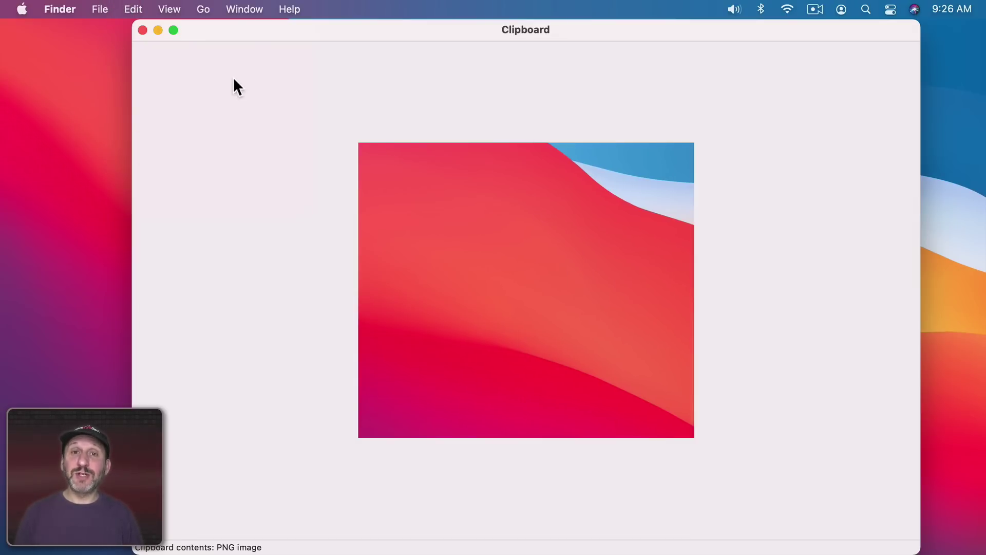
pyautogui.click(142, 29)
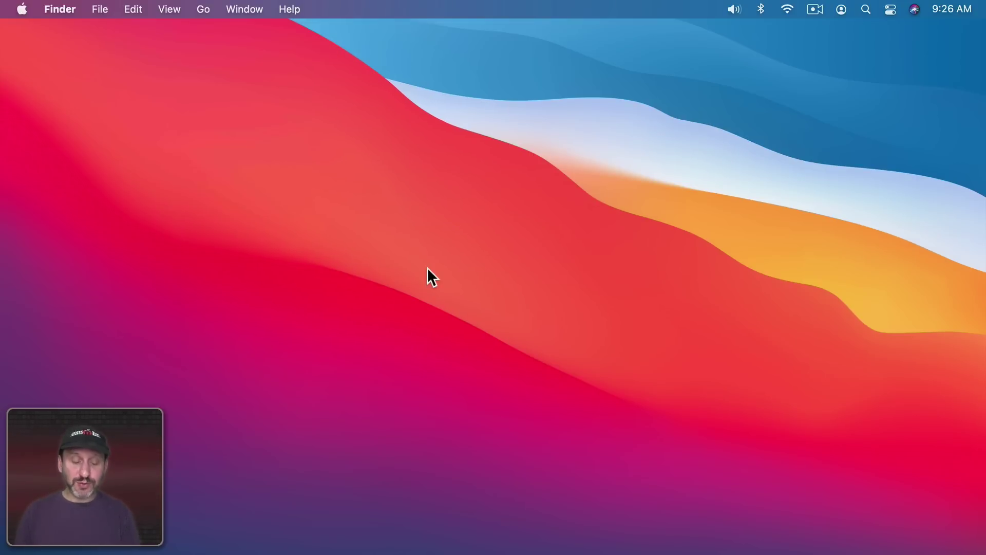
# Copy a full-screen capture to the clipboard, verify it, then select Capture Selected Window.
pyautogui.press('shift+super+5')
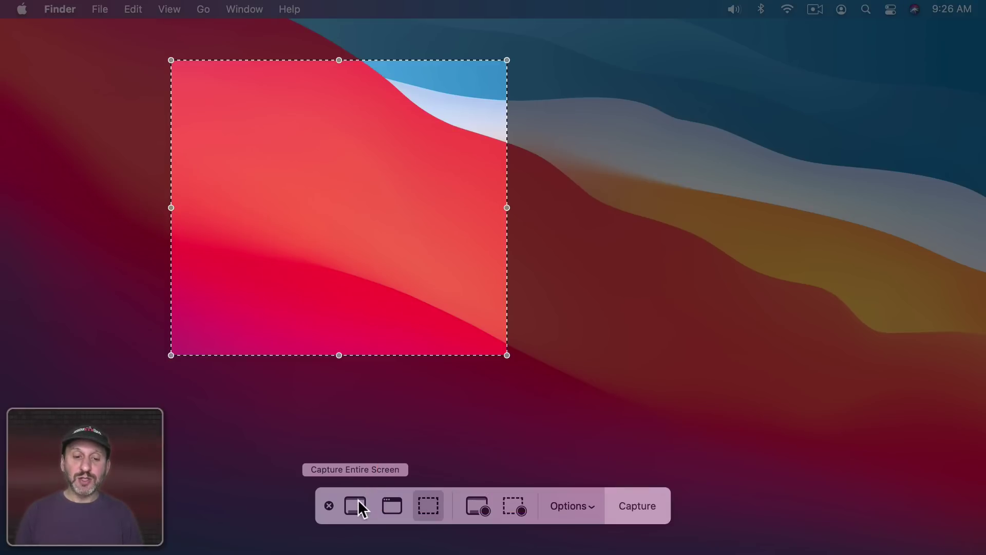
pyautogui.click(356, 506)
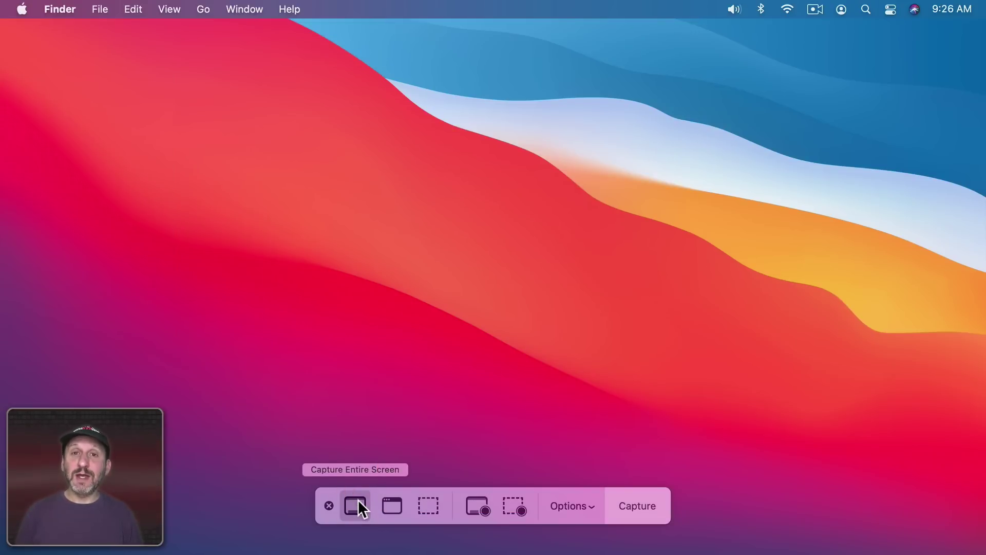
pyautogui.press('super+c')
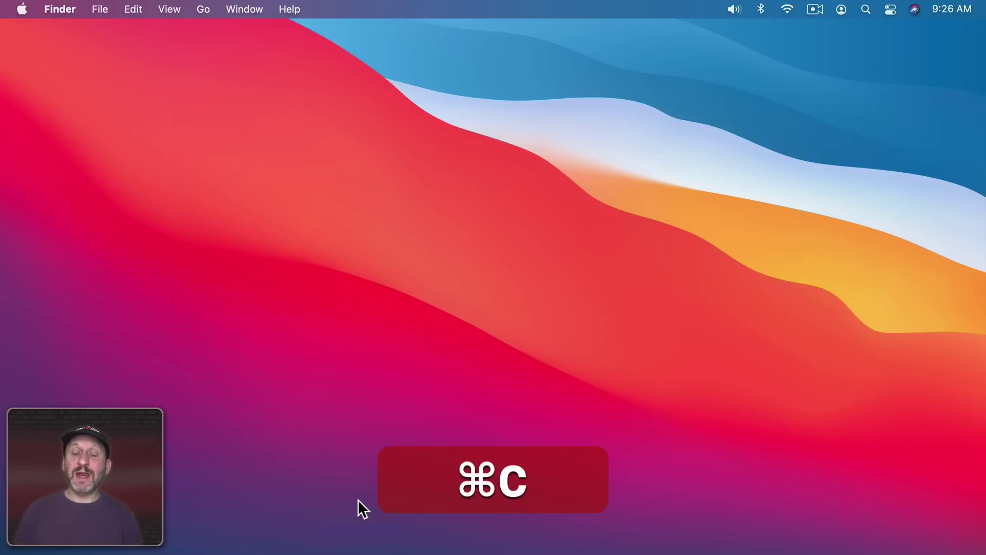
pyautogui.click(132, 8)
pyautogui.click(150, 154)
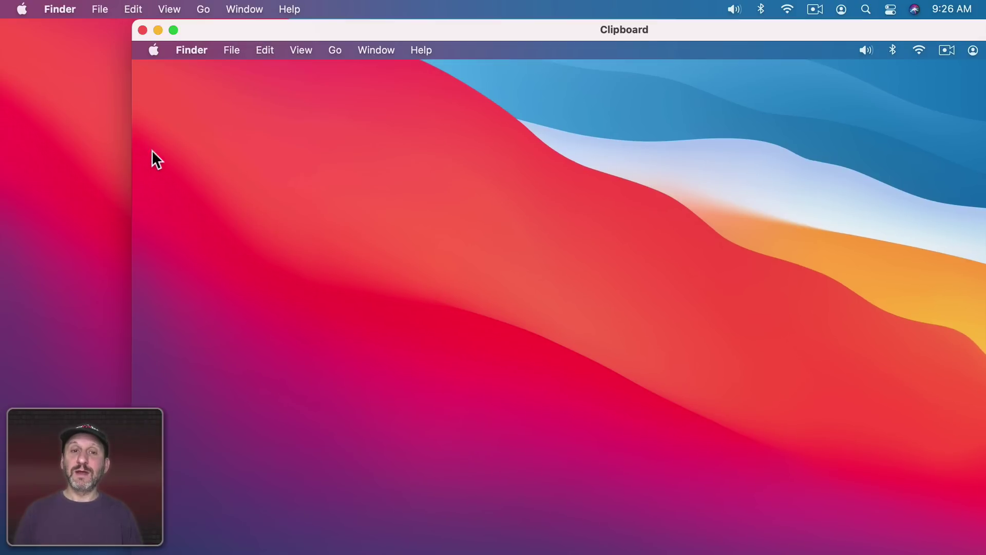
pyautogui.click(157, 30)
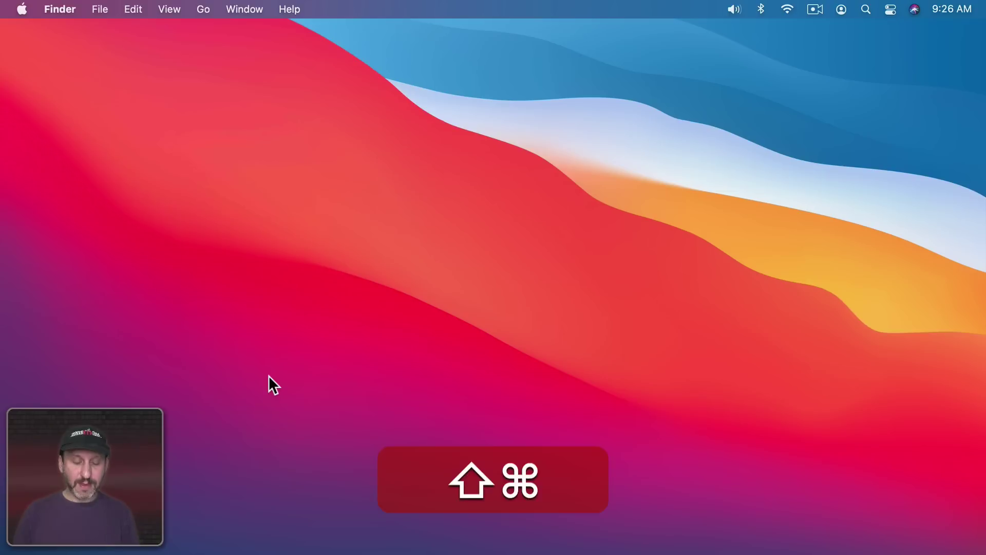
pyautogui.press('shift+super+5')
pyautogui.click(394, 505)
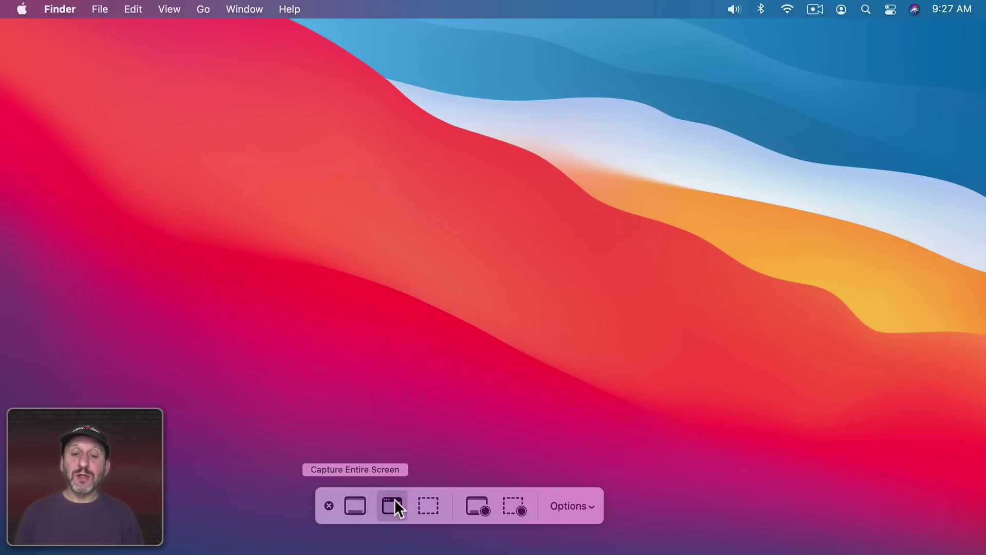
# Choose Preview under Save to in the capture Options.
pyautogui.click(570, 506)
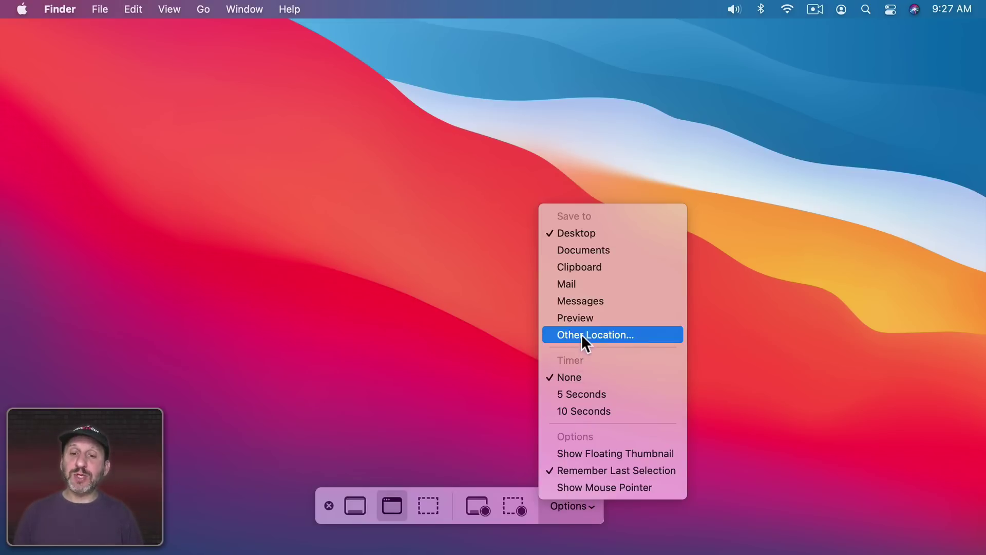
pyautogui.click(581, 318)
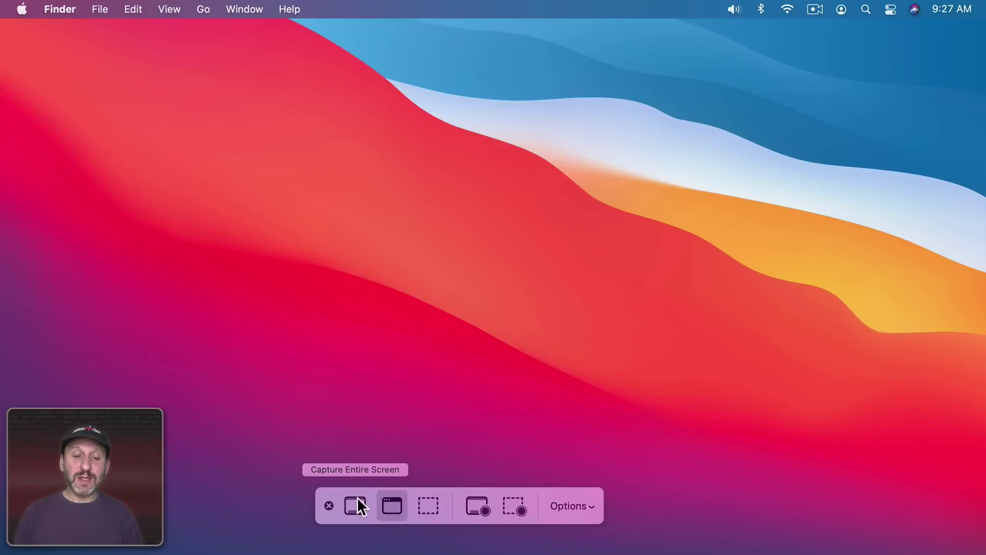
# Capture the entire screen into Preview and crop it to a selected region.
pyautogui.click(356, 501)
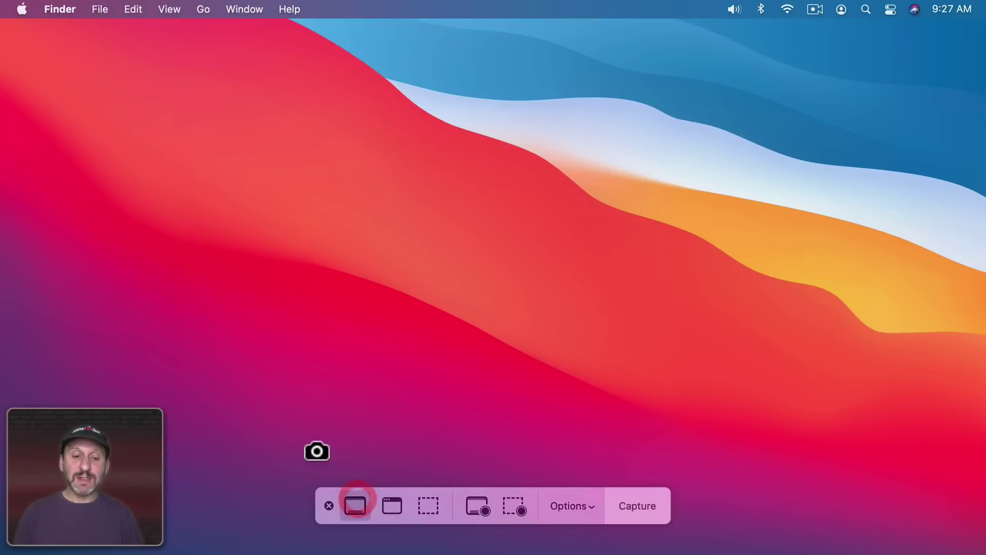
pyautogui.click(385, 279)
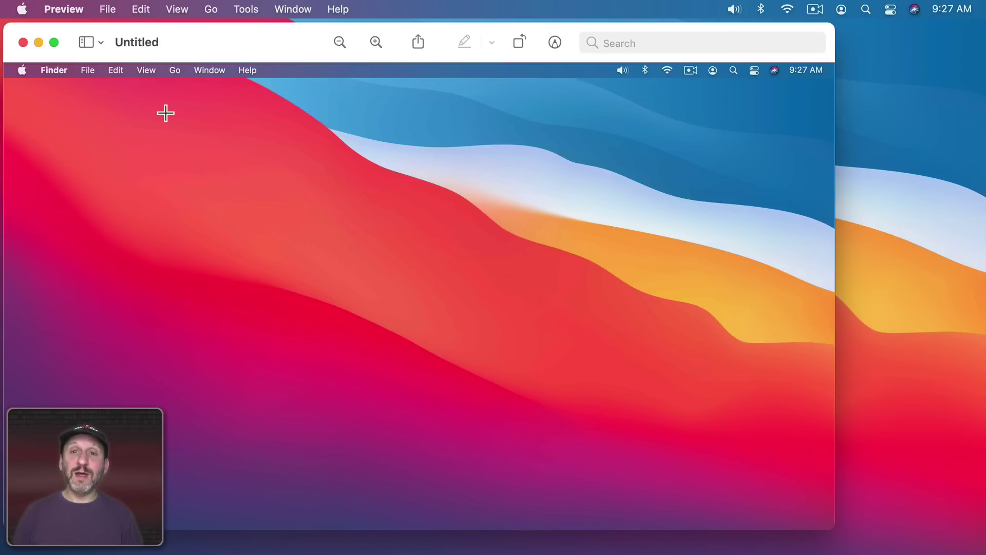
pyautogui.moveTo(87, 99)
pyautogui.mouseDown()
pyautogui.moveTo(419, 256)
pyautogui.moveTo(462, 287)
pyautogui.mouseUp()
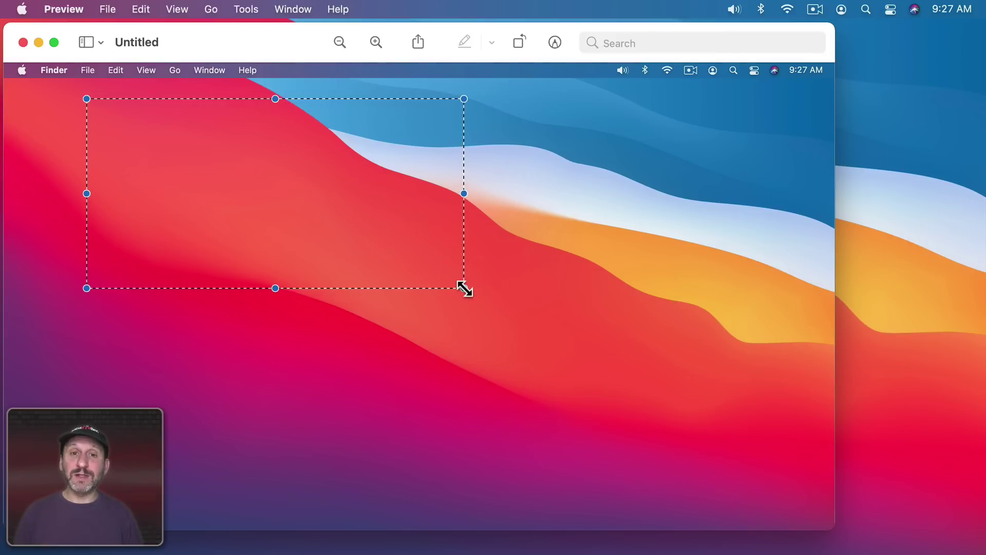
pyautogui.click(253, 9)
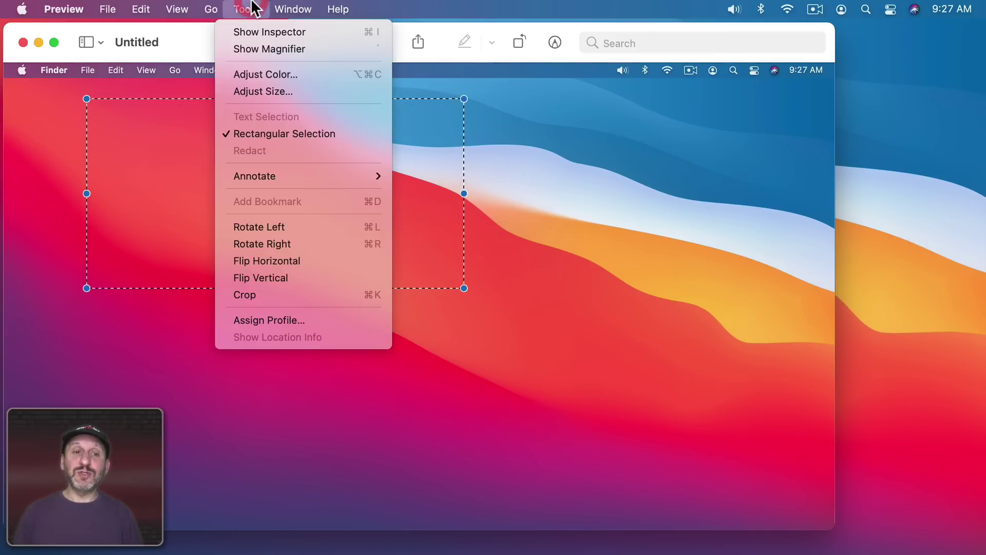
pyautogui.click(260, 299)
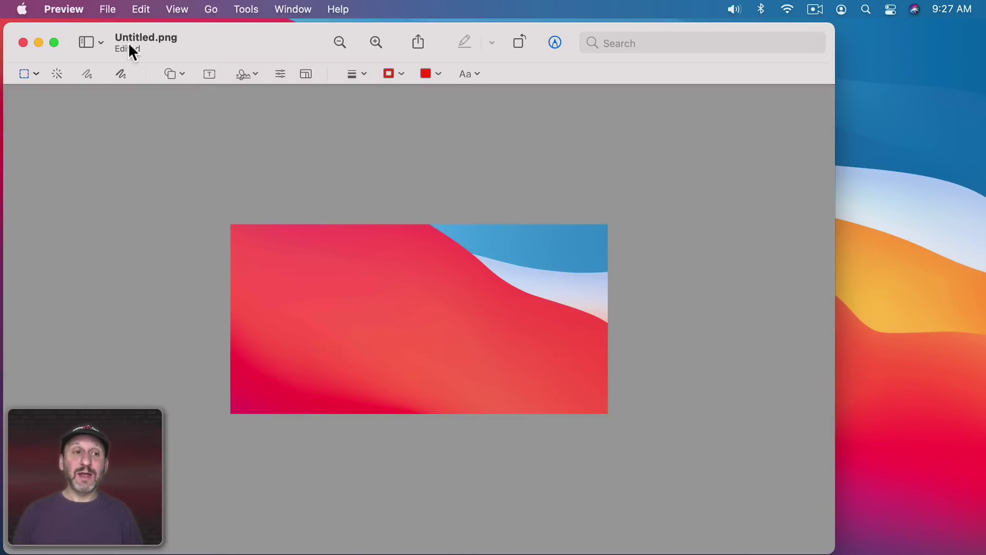
# Save the cropped image as Untitled.png, then copy a new selected region to the clipboard.
pyautogui.press('cmd+s')
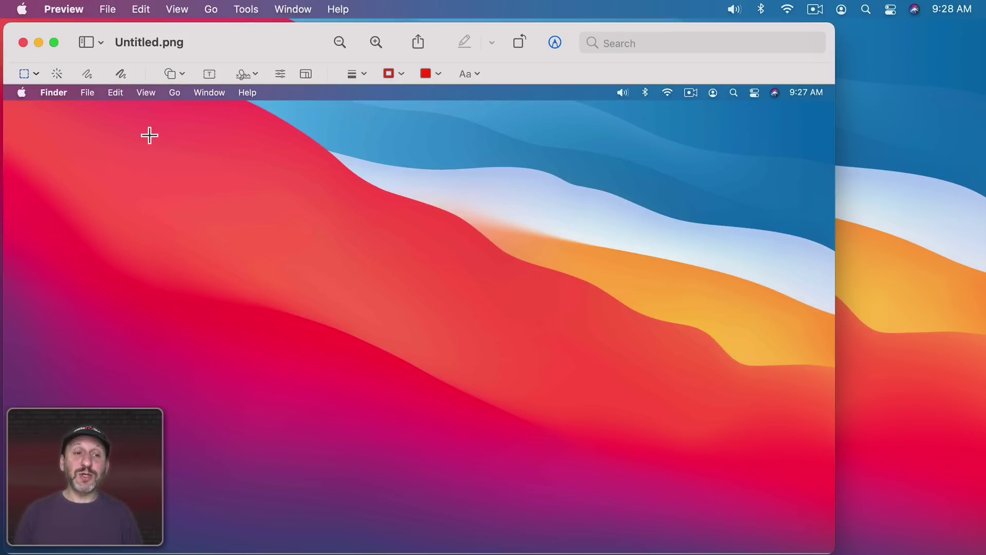
pyautogui.moveTo(151, 135); pyautogui.dragTo(478, 367)
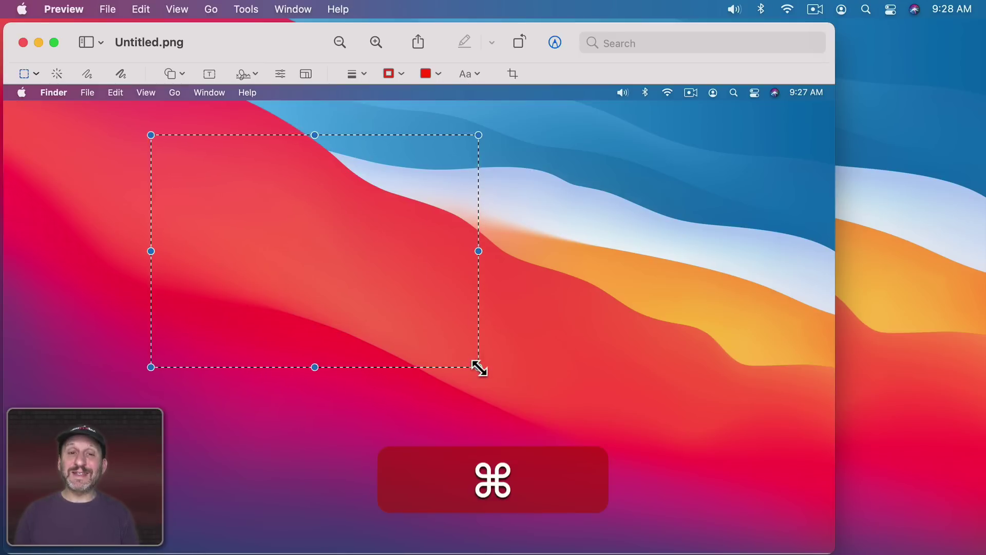
pyautogui.press('super+c')
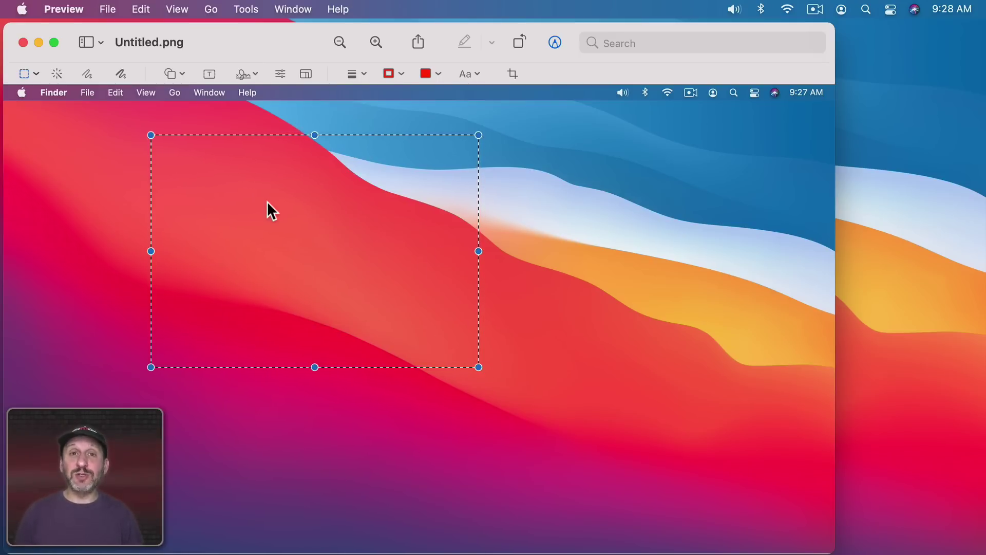
# Enable Show Floating Thumbnail, capture the full screen, and open its thumbnail for markup.
pyautogui.press('super+shift+5')
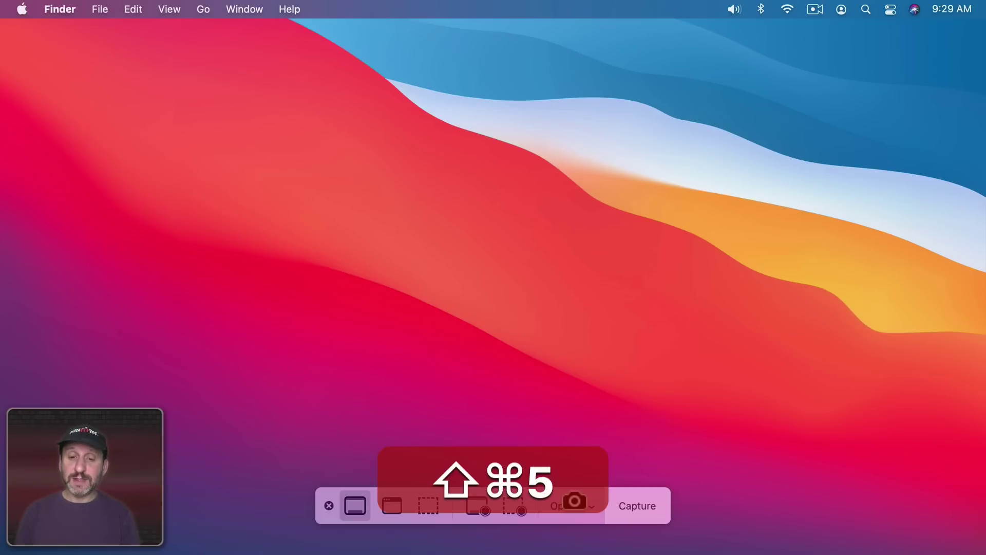
pyautogui.click(574, 500)
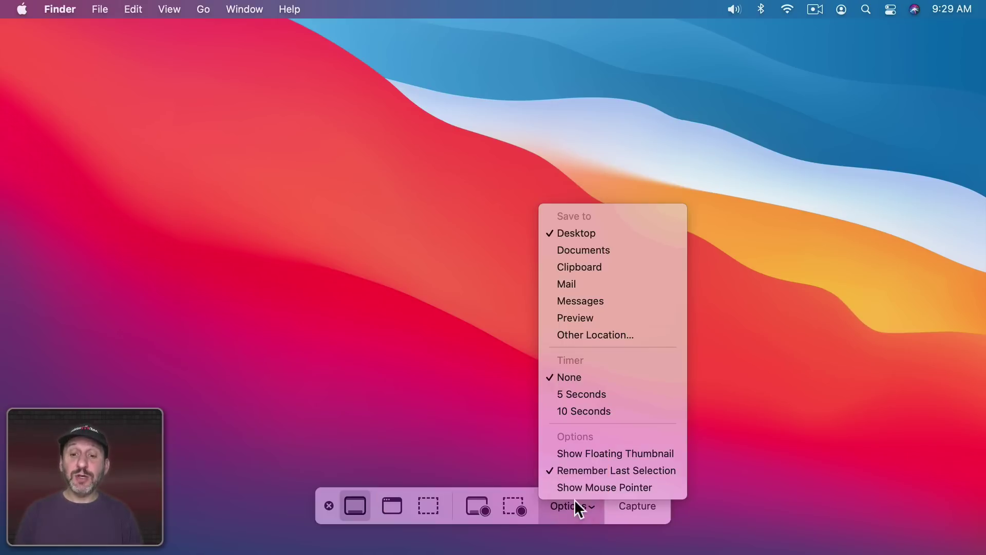
pyautogui.click(579, 453)
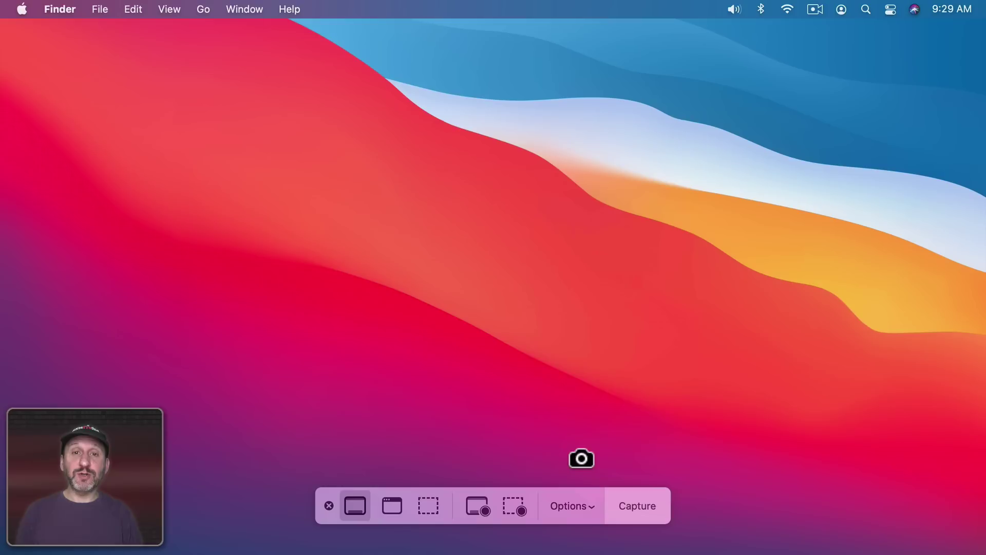
pyautogui.click(479, 216)
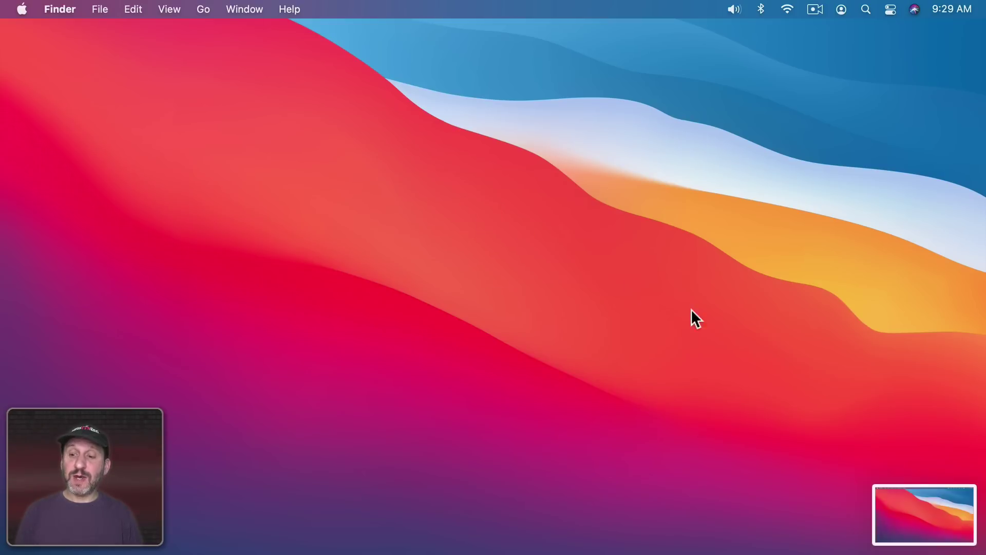
pyautogui.click(905, 513)
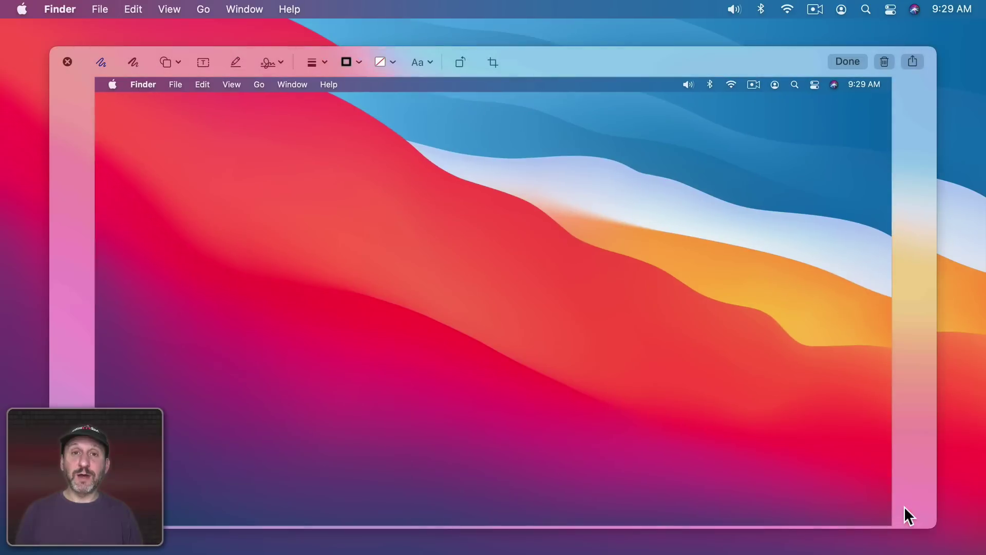
# Crop the markup capture to a smaller centred wallpaper region and save it as a desktop PNG.
pyautogui.click(492, 64)
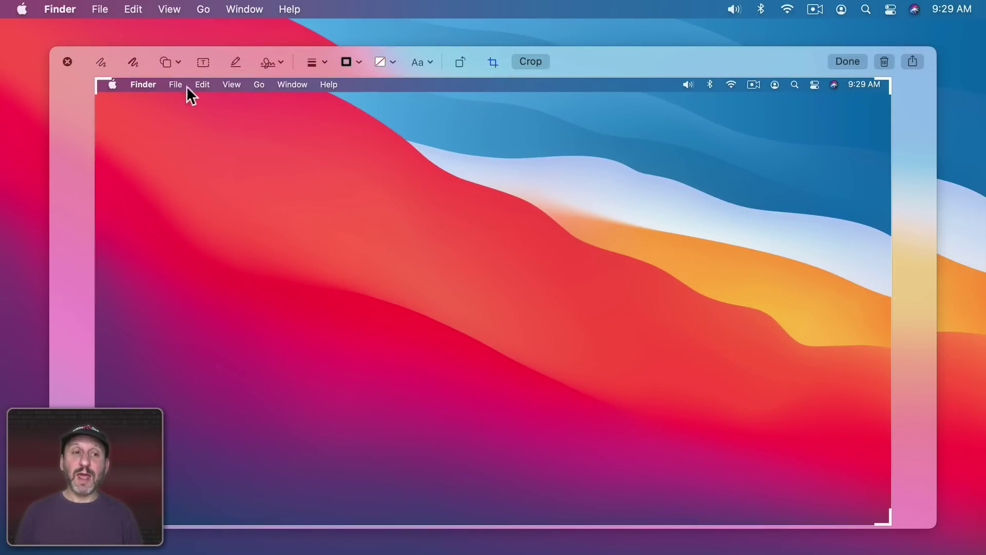
pyautogui.moveTo(97, 77); pyautogui.dragTo(326, 207)
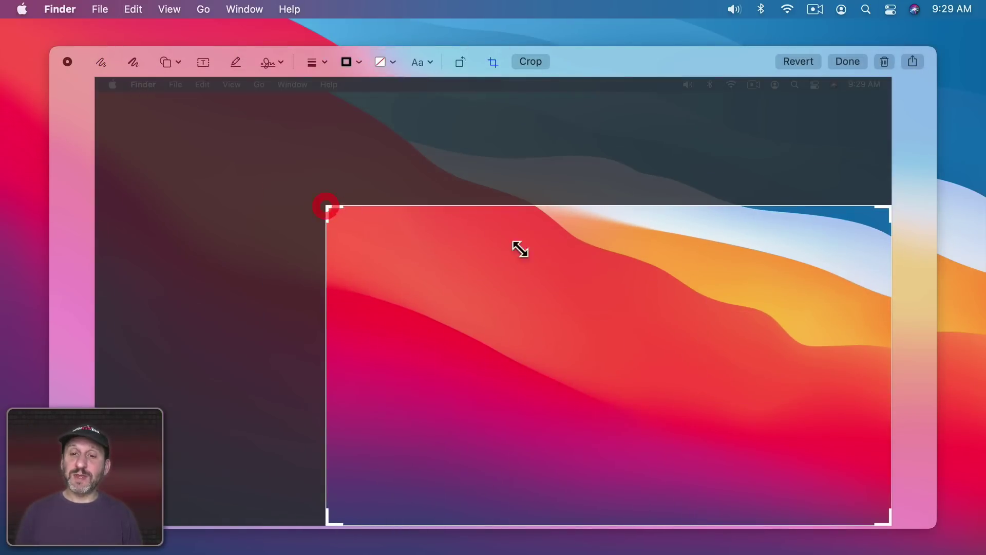
pyautogui.moveTo(517, 246)
pyautogui.mouseDown()
pyautogui.moveTo(586, 311)
pyautogui.moveTo(591, 292)
pyautogui.moveTo(569, 291)
pyautogui.mouseUp()
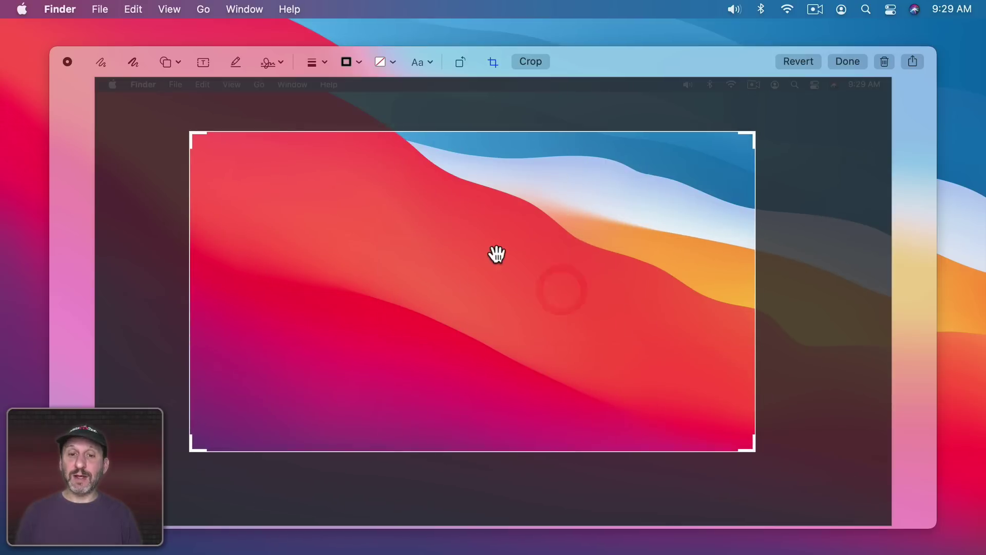
pyautogui.click(530, 61)
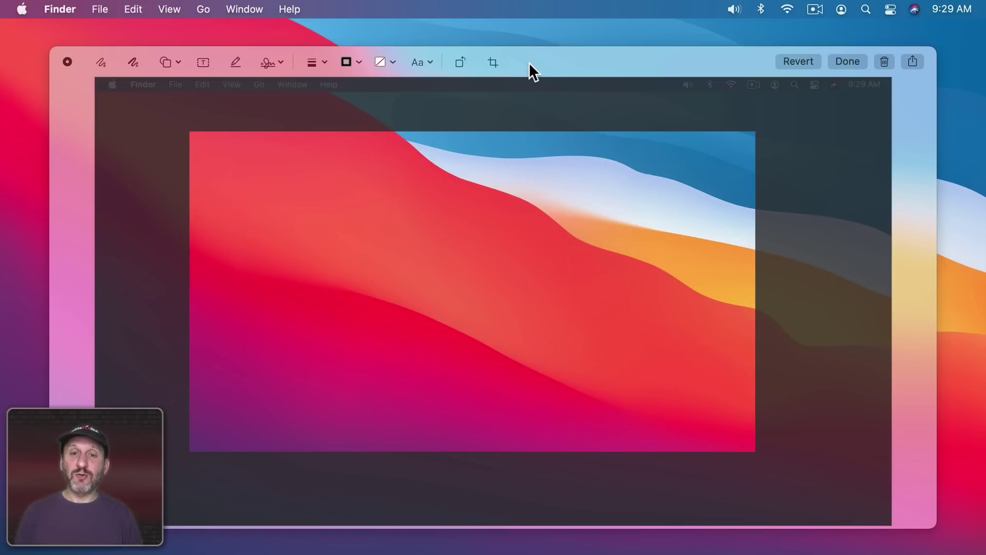
pyautogui.click(855, 62)
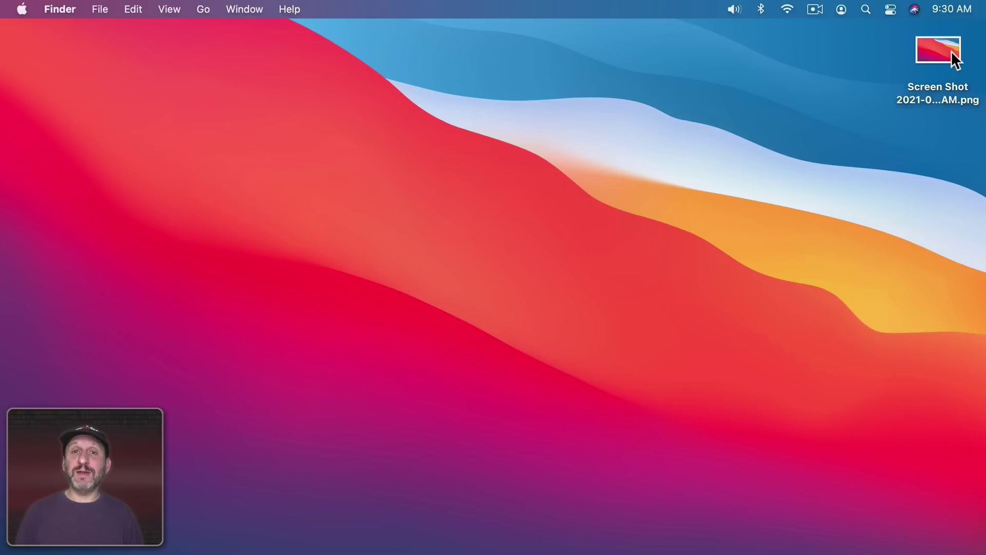
# Take a full-screen screenshot and open its thumbnail in Markup.
pyautogui.press('super+shift+5')
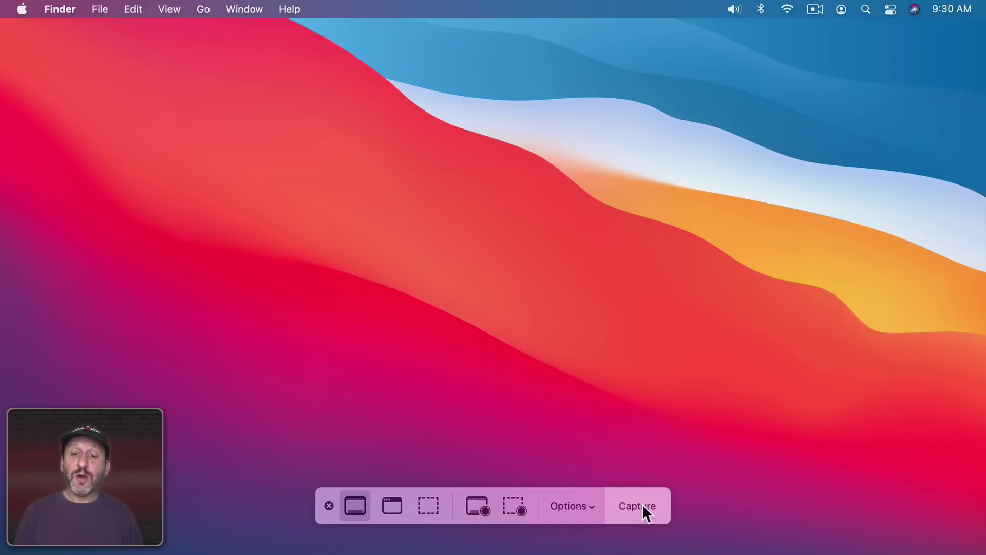
pyautogui.click(640, 504)
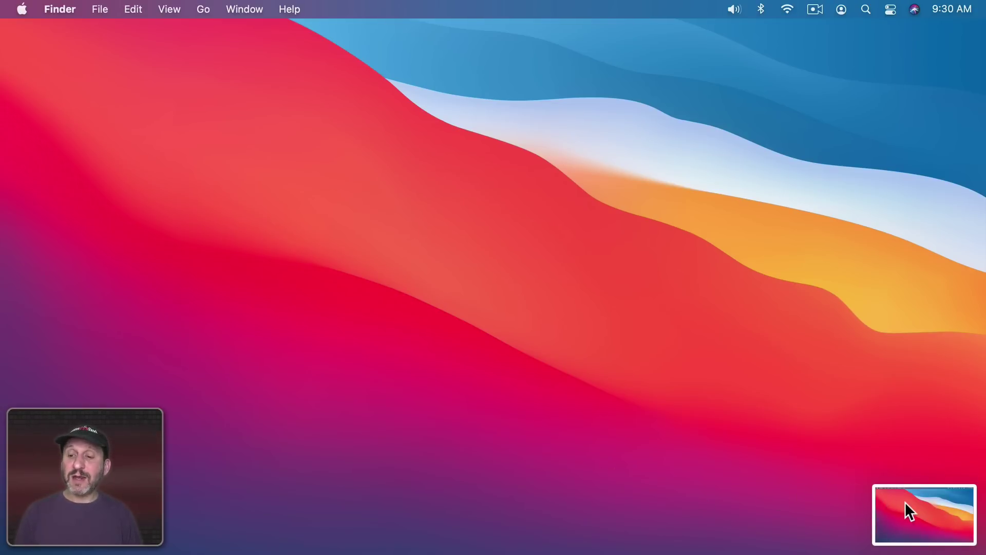
pyautogui.click(906, 502)
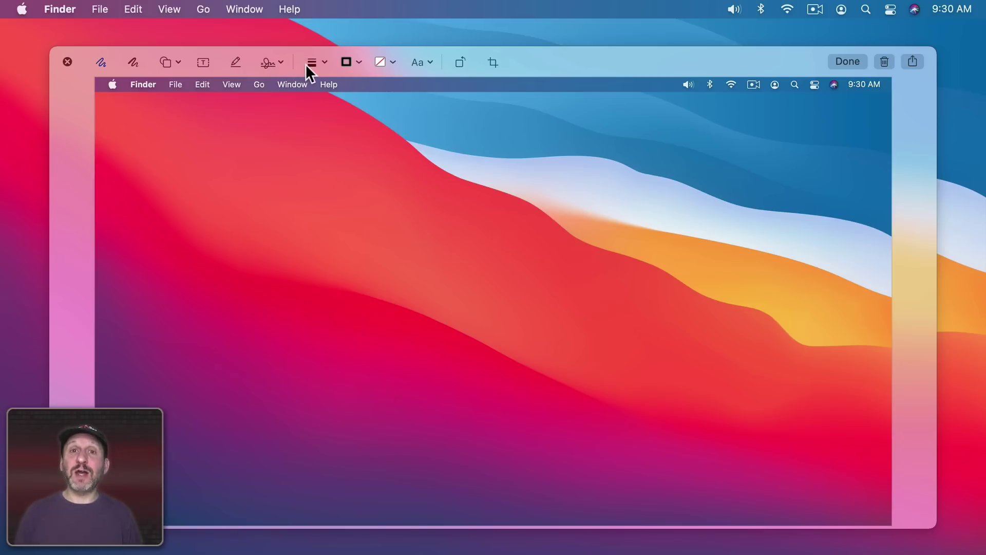
# Look over the Share options, then discard the screenshot with Trash.
pyautogui.click(910, 61)
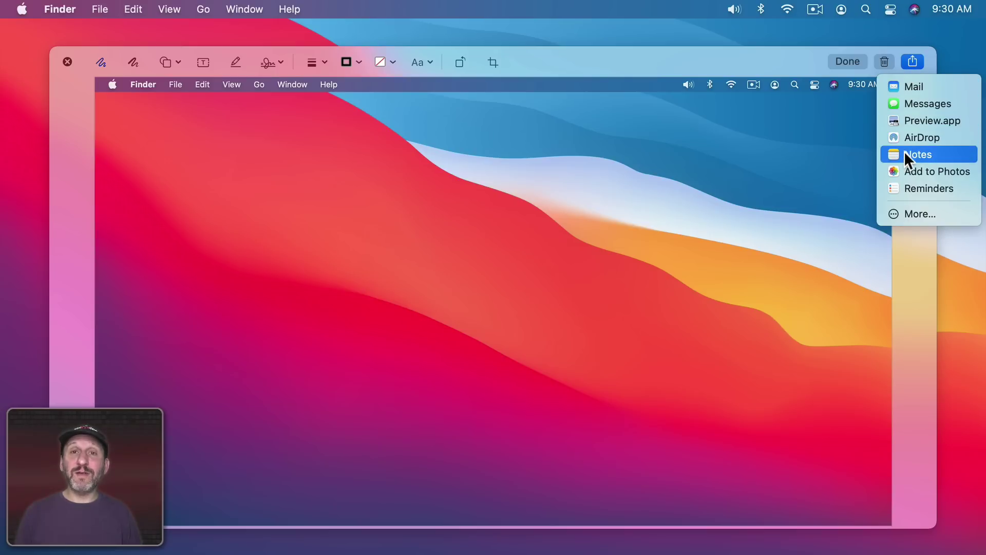
pyautogui.click(752, 59)
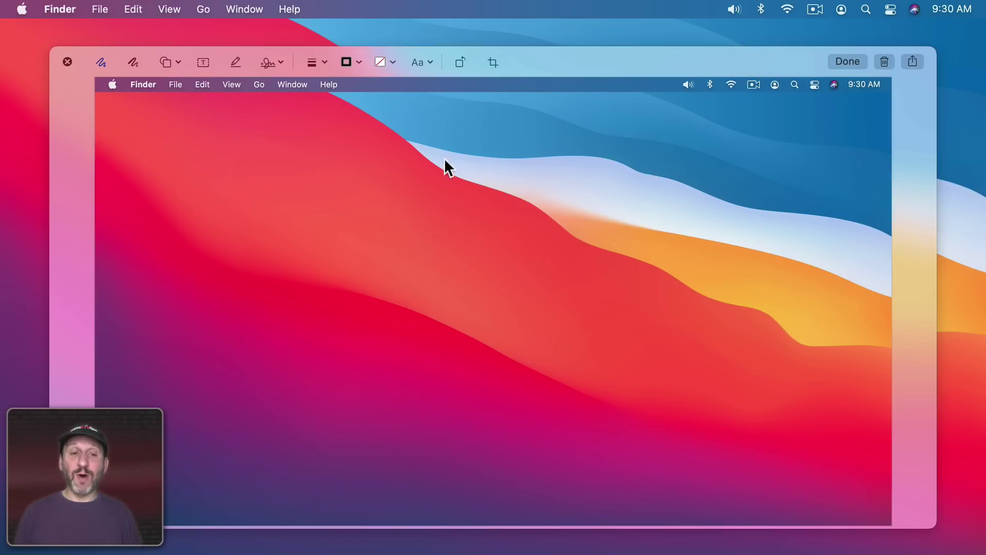
pyautogui.click(884, 62)
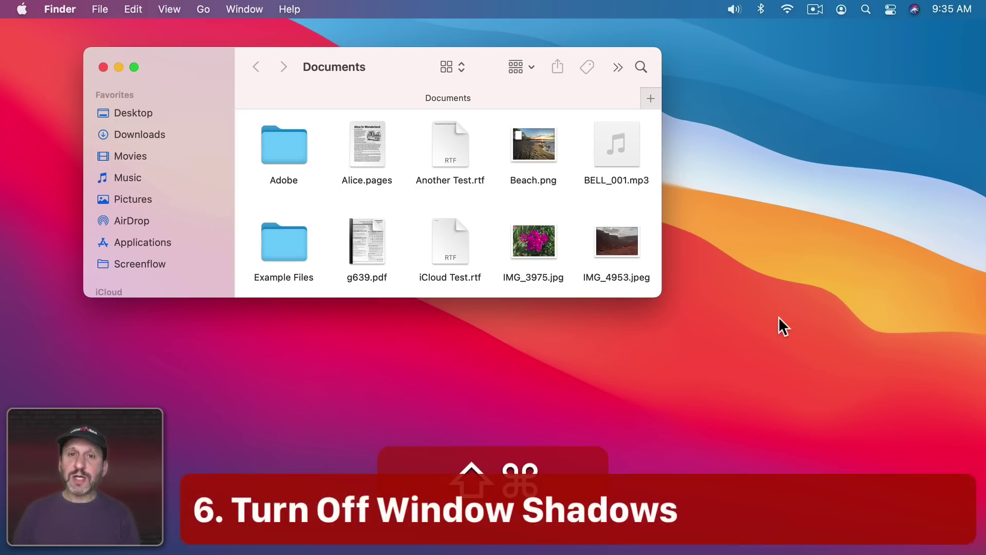
# Capture the Finder Documents window to the desktop and preview the file in Quick Look.
pyautogui.press('shift+super+5')
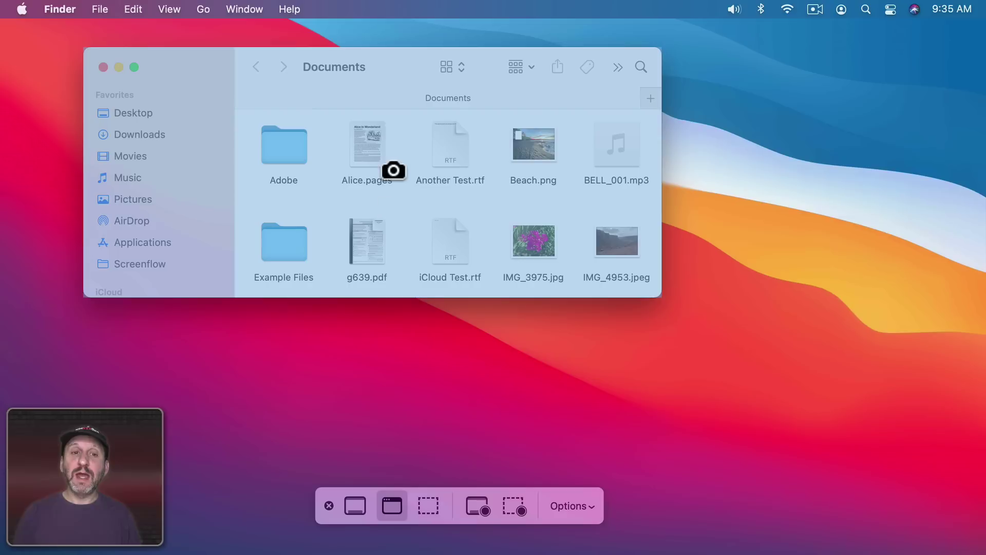
pyautogui.click(390, 95)
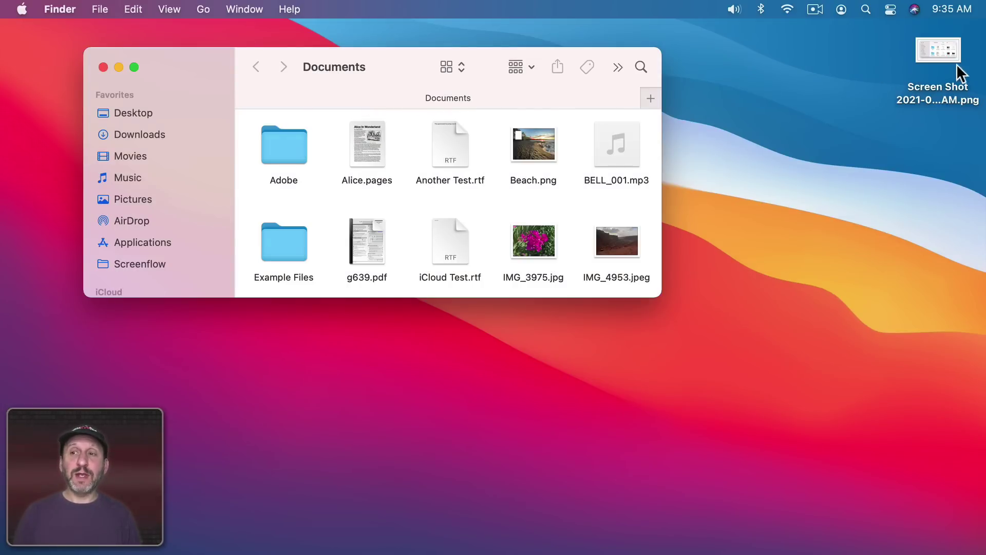
pyautogui.click(939, 49)
pyautogui.press('space')
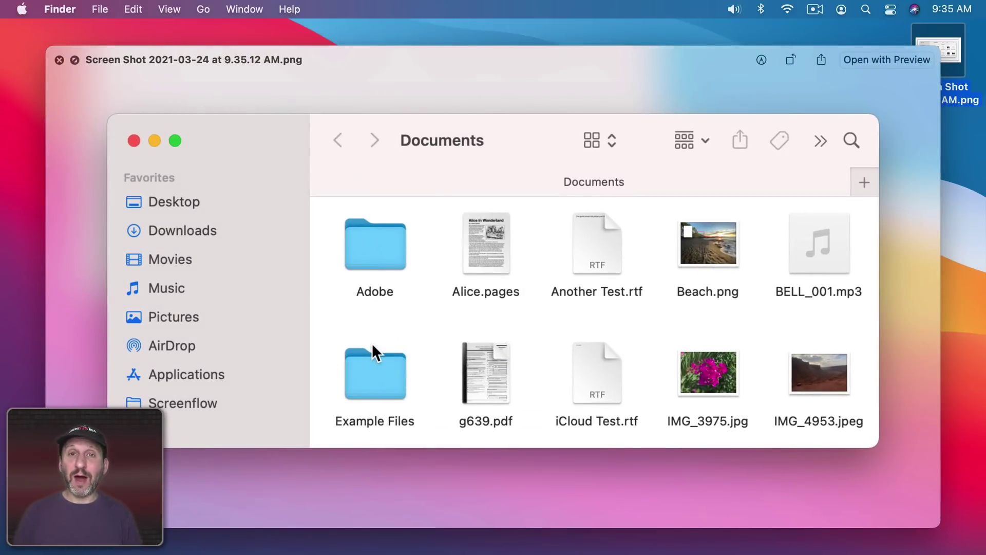
pyautogui.press('space')
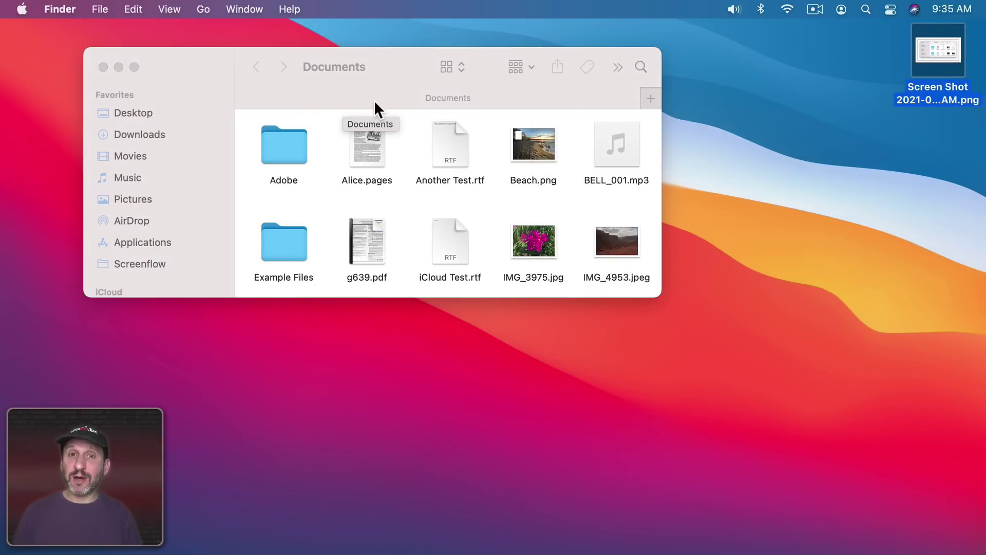
# Run 'defaults write com.apple.screencapture disable-shadow true', then 'killall SystemUIServer'.
pyautogui.click(322, 375)
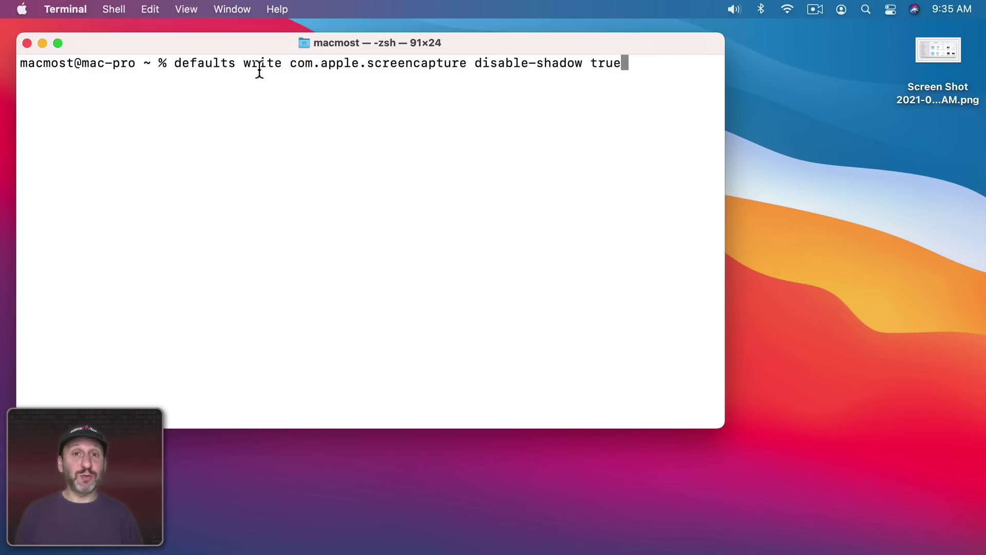
pyautogui.moveTo(291, 66); pyautogui.dragTo(632, 65)
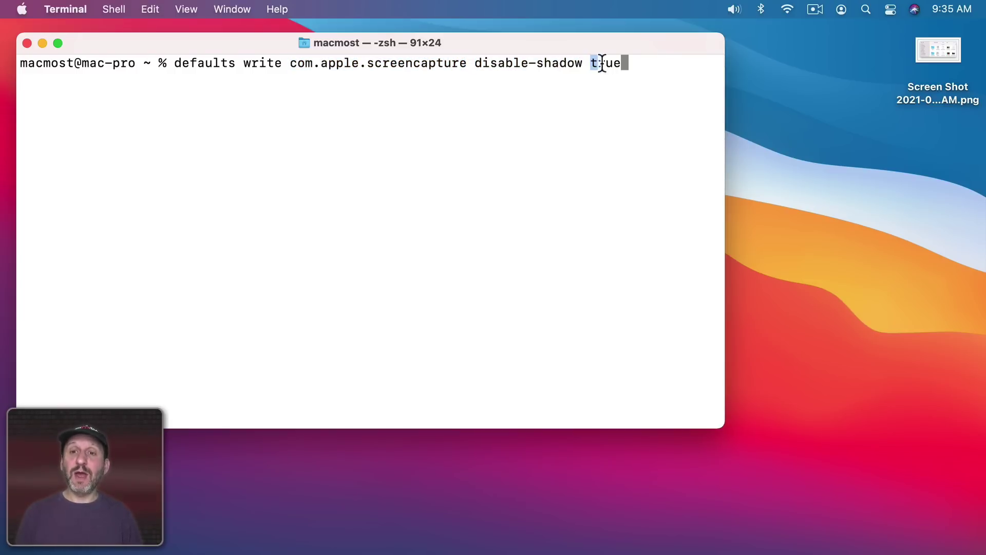
pyautogui.click(632, 65)
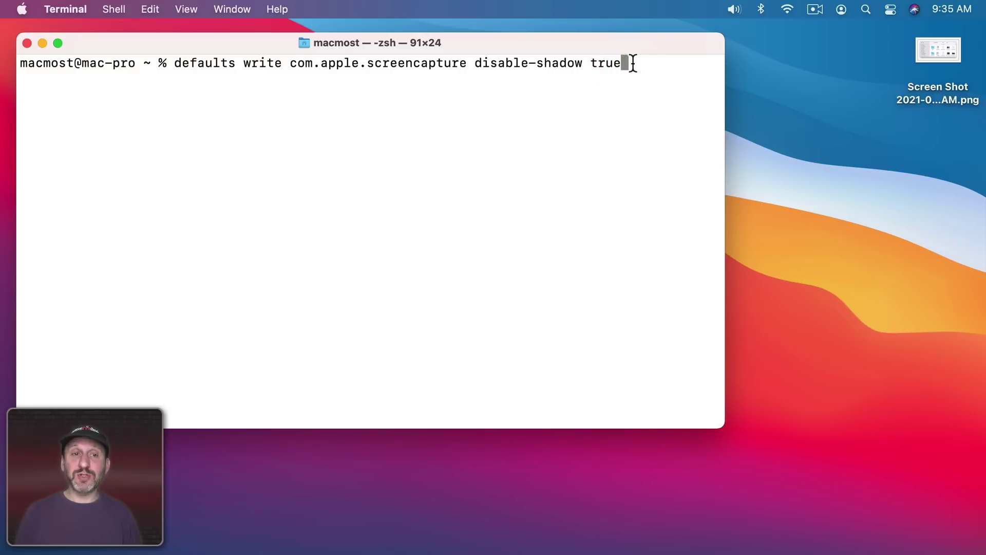
pyautogui.press('Return')
pyautogui.write('killall SystemUIServer')
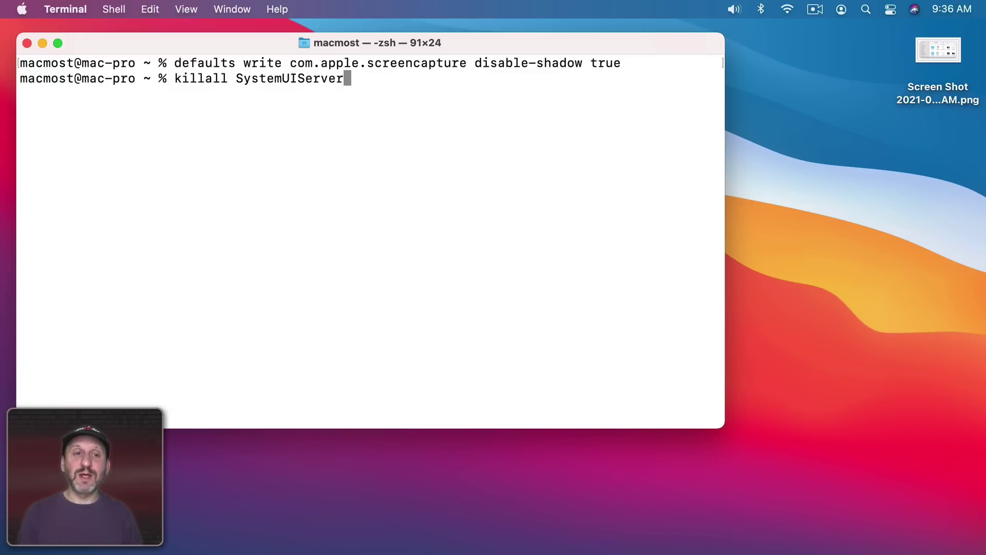
pyautogui.press('Return')
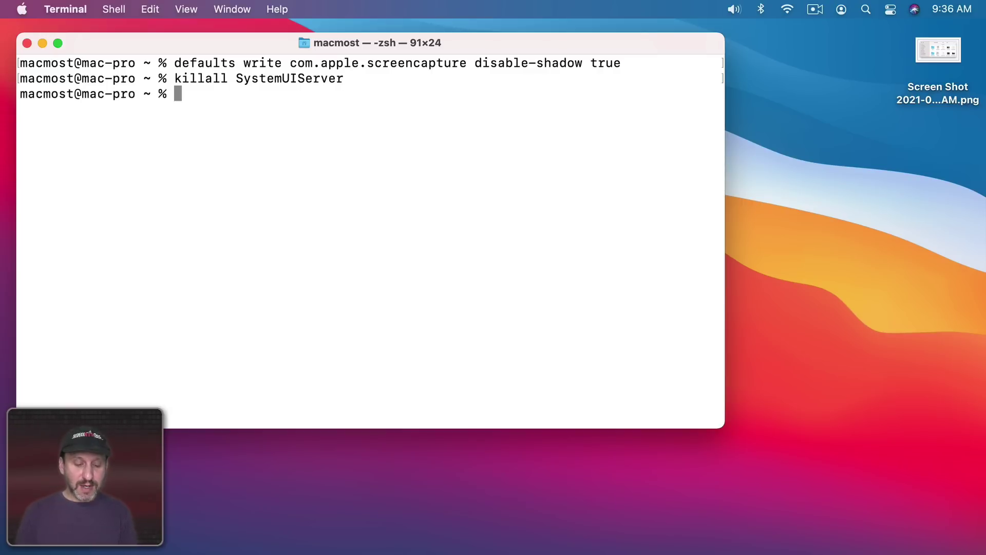
# Hide Terminal and capture the Documents window again, now without its shadow.
pyautogui.press('super+h')
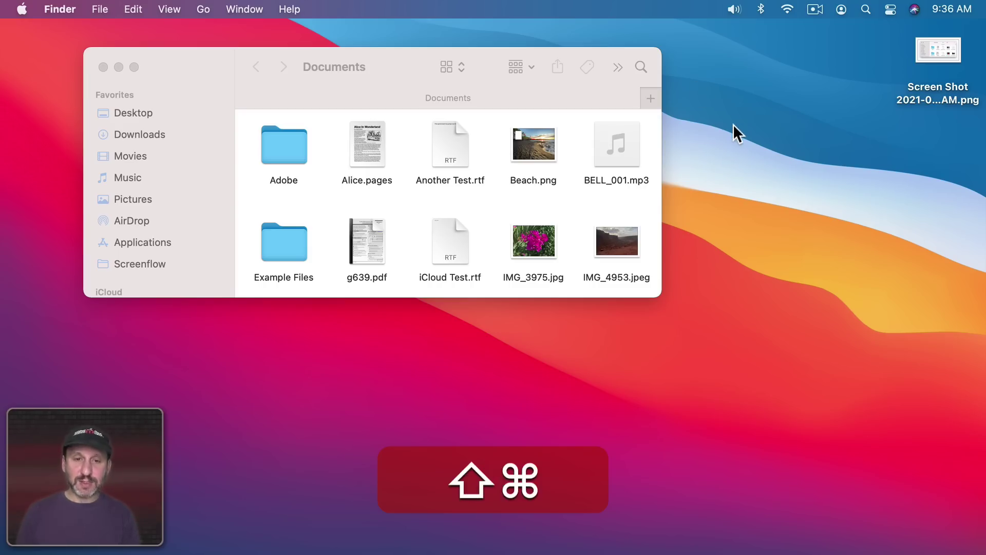
pyautogui.press('shift+super+5')
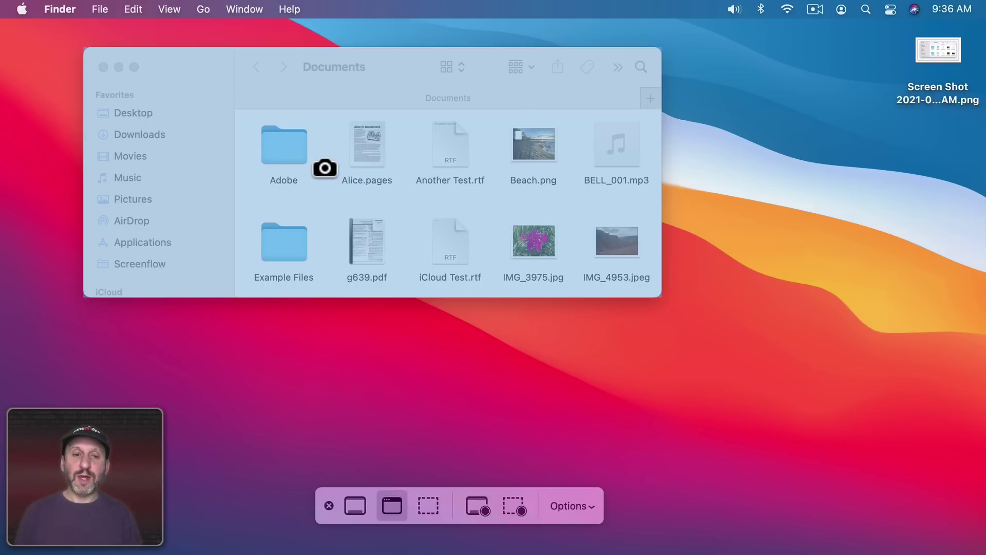
pyautogui.click(323, 170)
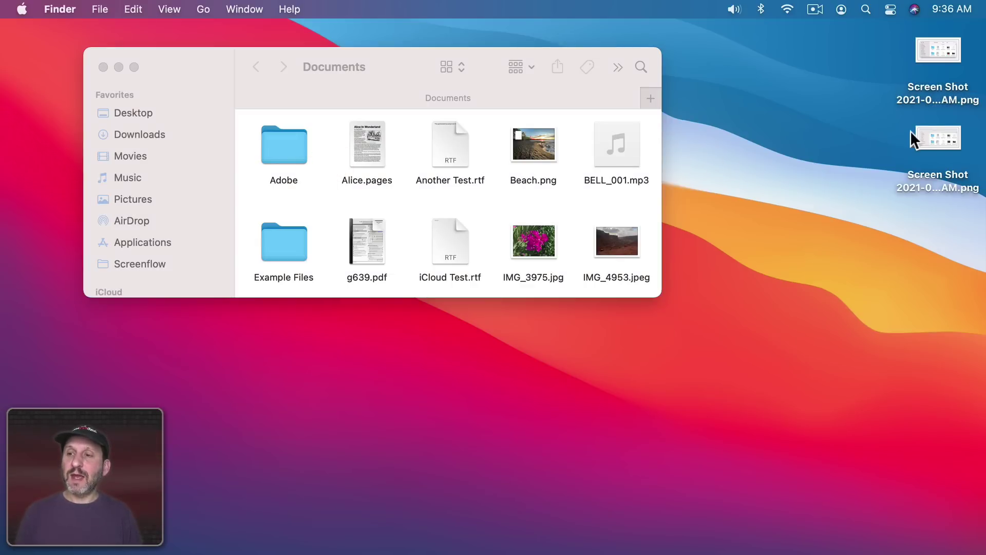
# Quick Look the older desktop screenshot, then step to the next one to compare.
pyautogui.click(931, 53)
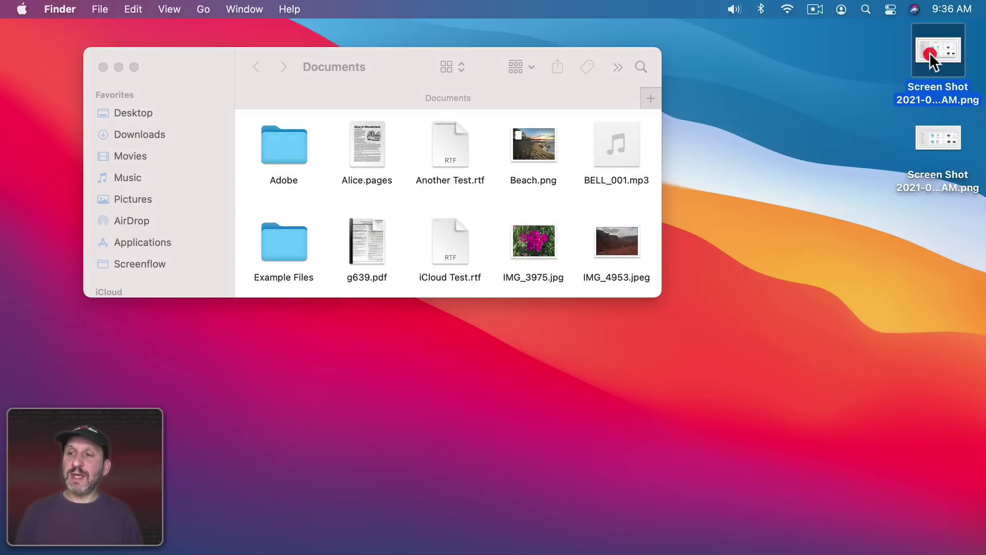
pyautogui.press('space')
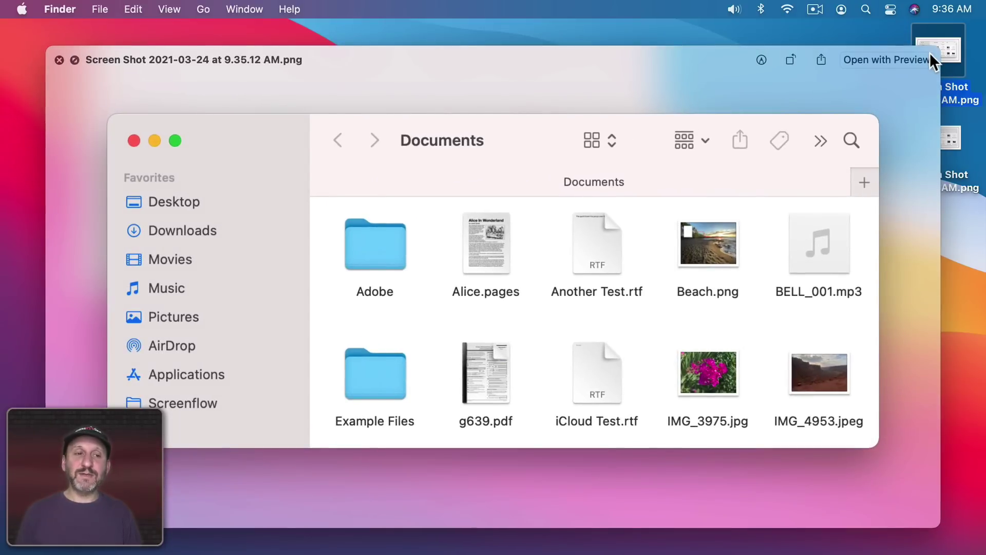
pyautogui.press('Down')
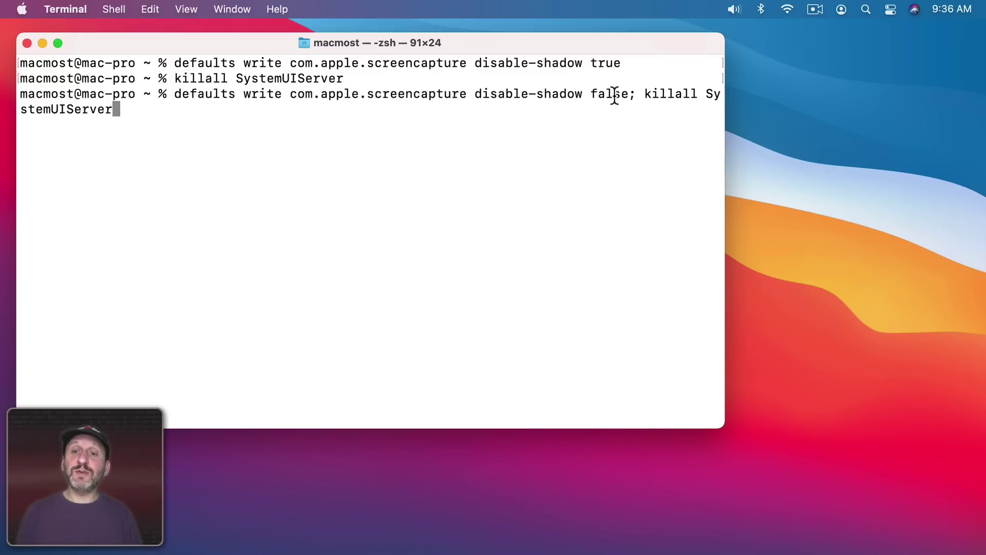
# Run 'defaults write com.apple.screencapture disable-shadow false; killall SystemUIServer'.
pyautogui.doubleClick(613, 96)
pyautogui.click(632, 96)
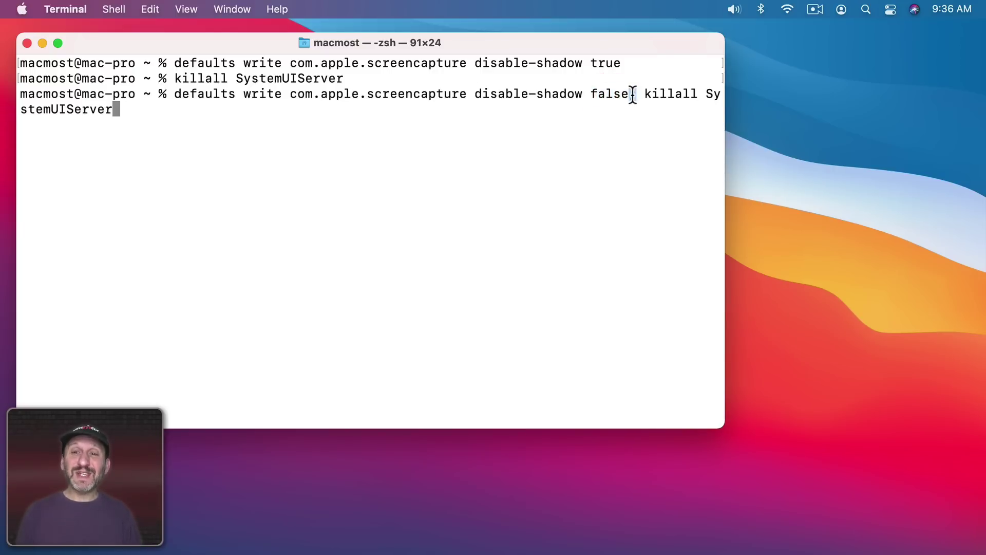
pyautogui.doubleClick(633, 94)
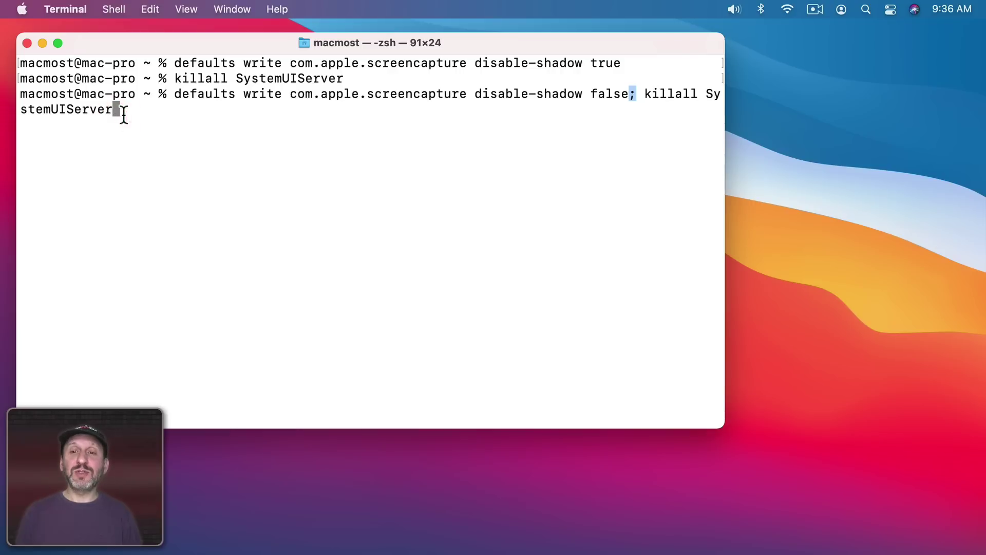
pyautogui.click(185, 112)
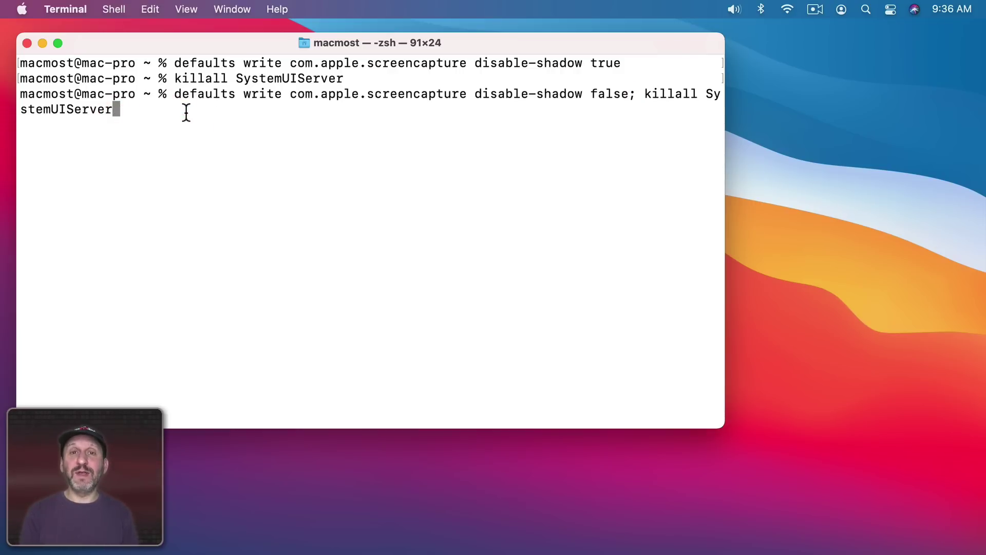
pyautogui.press('Return')
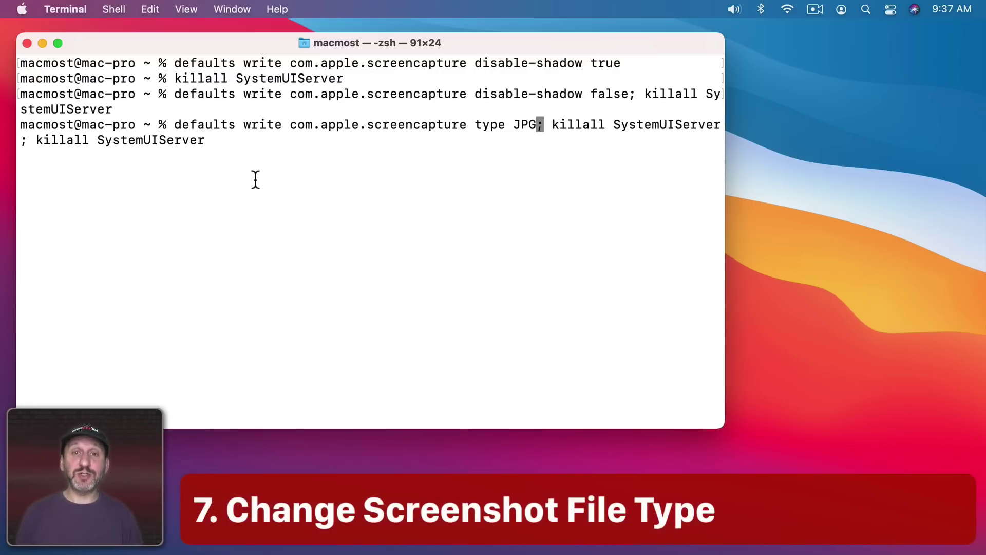
# Run the same kind of command with 'type JPG' so screenshots save as JPG.
pyautogui.doubleClick(495, 130)
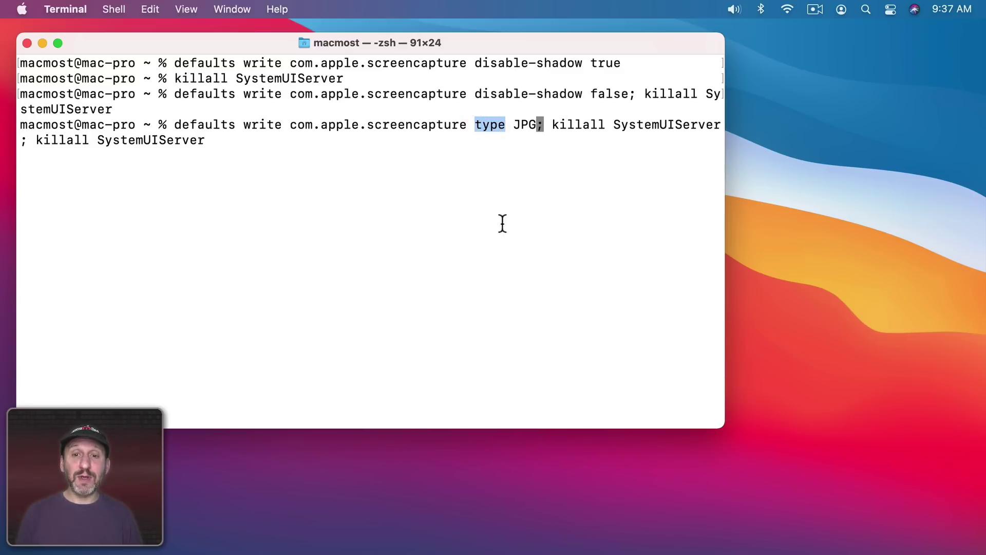
pyautogui.doubleClick(525, 125)
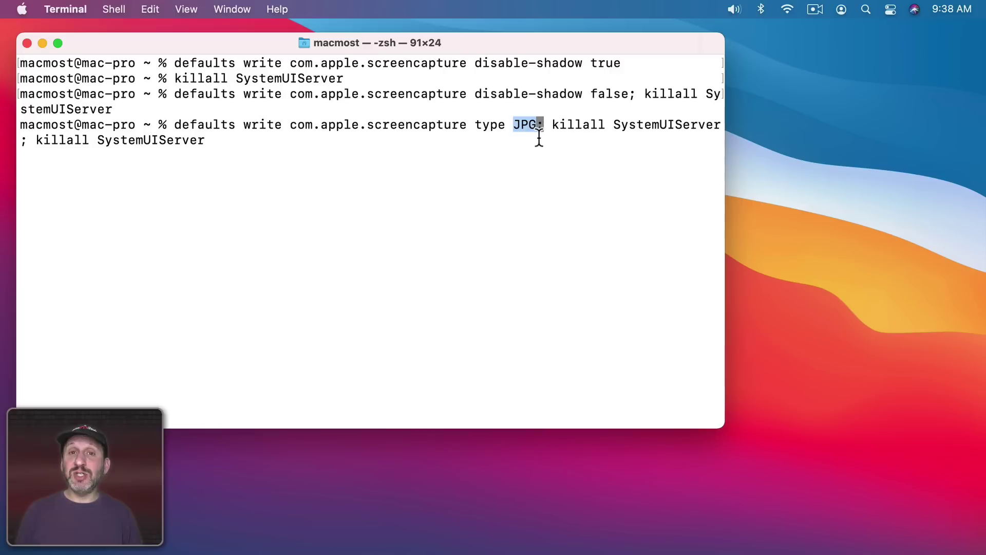
pyautogui.click(475, 131)
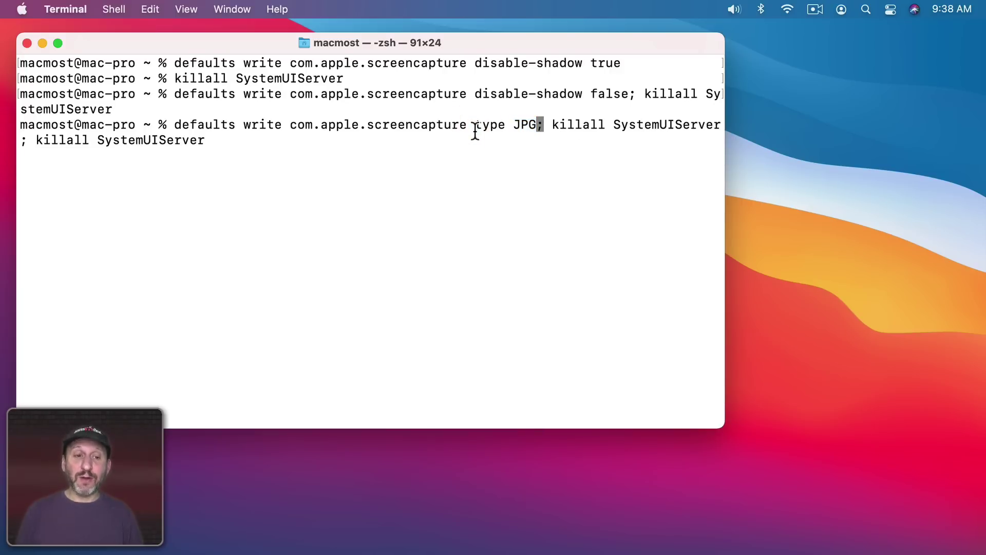
pyautogui.press('Return')
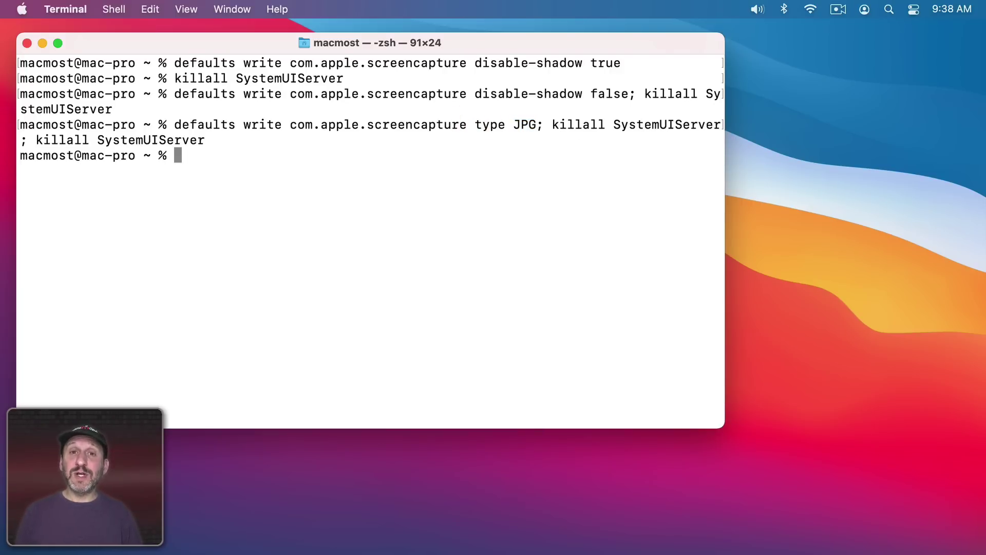
pyautogui.press('super+shift+5')
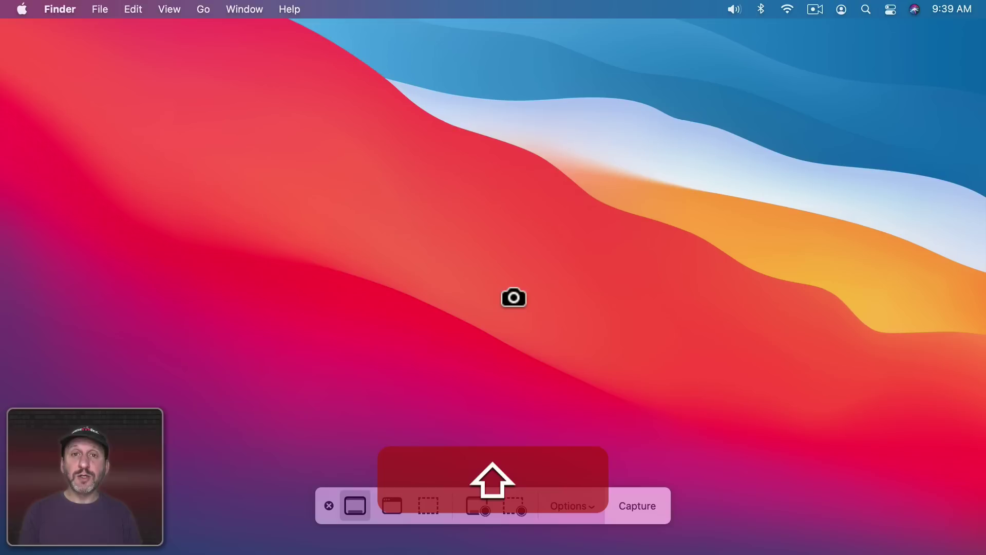
# Capture a full-screen JPG and compare Get Info sizes: JPG 439 KB versus PNG 5.2 MB.
pyautogui.press('Return')
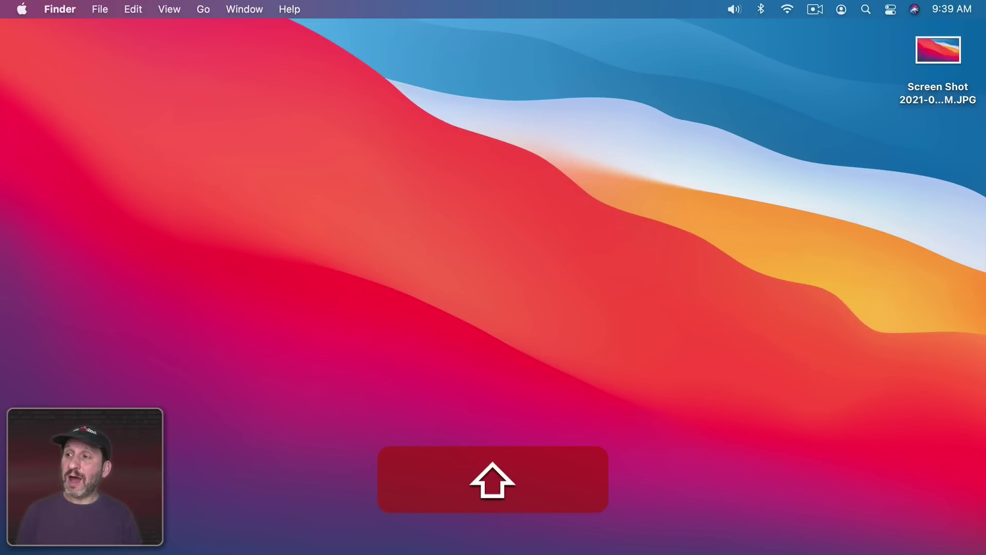
pyautogui.moveTo(970, 191); pyautogui.dragTo(932, 141)
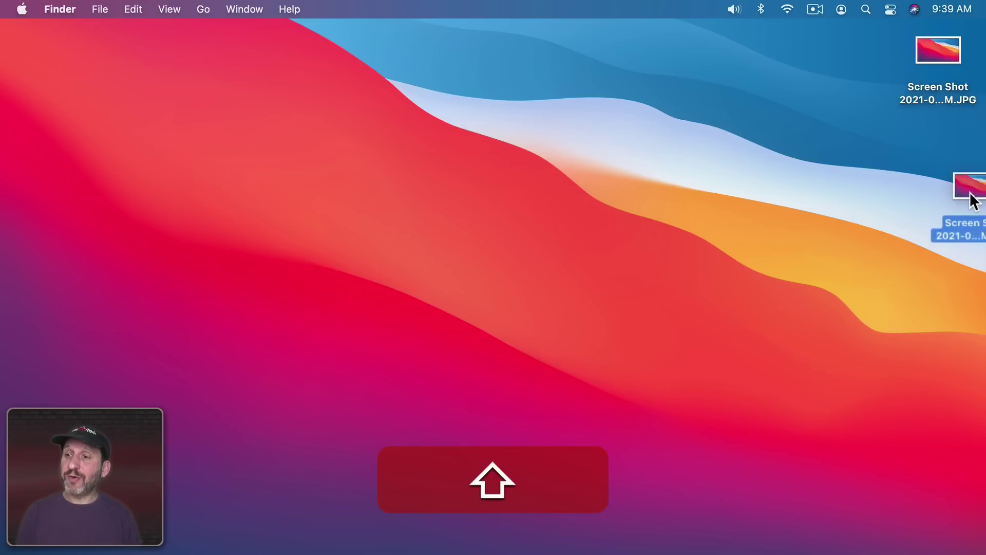
pyautogui.click(846, 130)
pyautogui.click(917, 145)
pyautogui.hotkey('ctrl', 'shift', 'i')
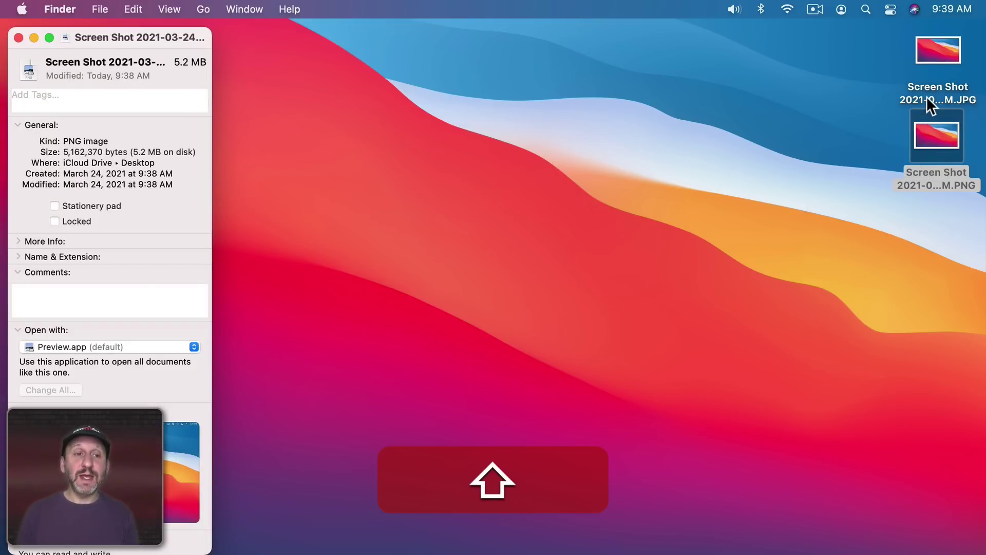
pyautogui.click(935, 53)
pyautogui.hotkey('ctrl', 'shift', 'i')
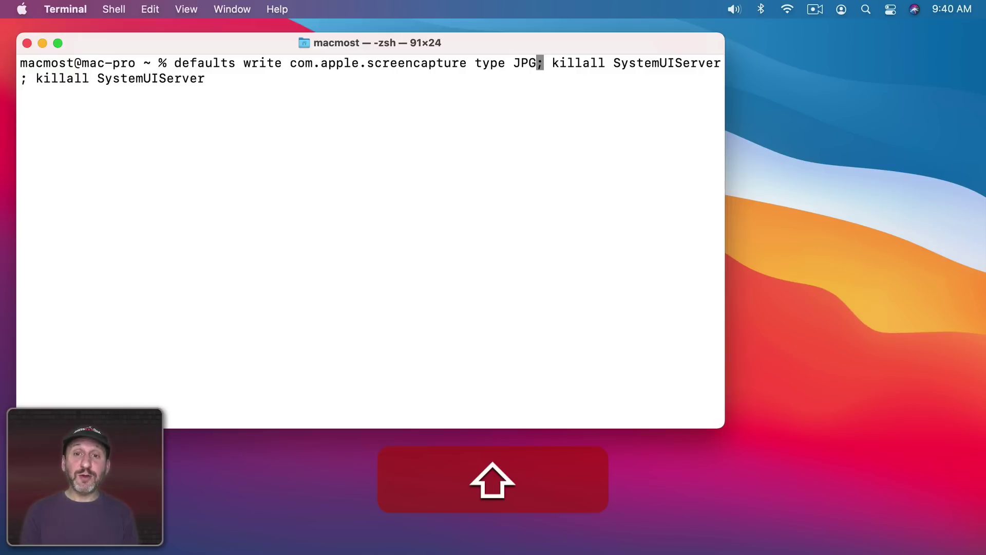
# Change the format value from JPG through GIF and PDF to PNG and rerun the command.
pyautogui.press('BackSpace')
pyautogui.press('BackSpace')
pyautogui.press('BackSpace')
pyautogui.write('GIF')
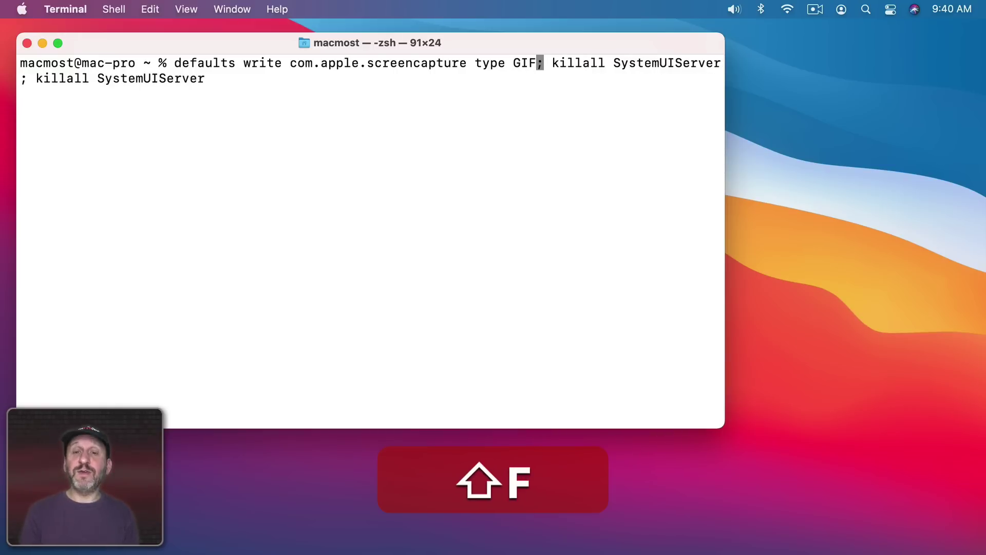
pyautogui.press('BackSpace')
pyautogui.press('BackSpace')
pyautogui.press('BackSpace')
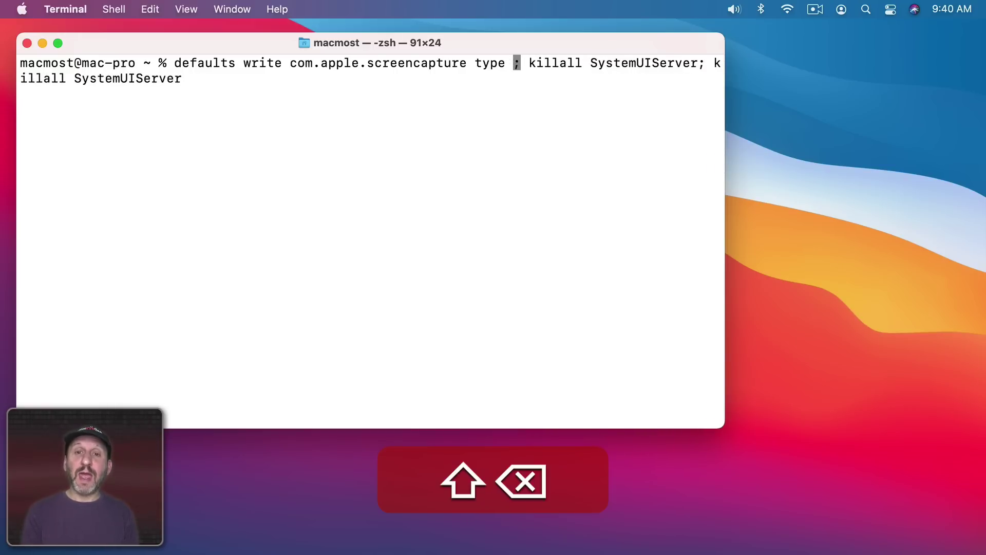
pyautogui.write('PDF')
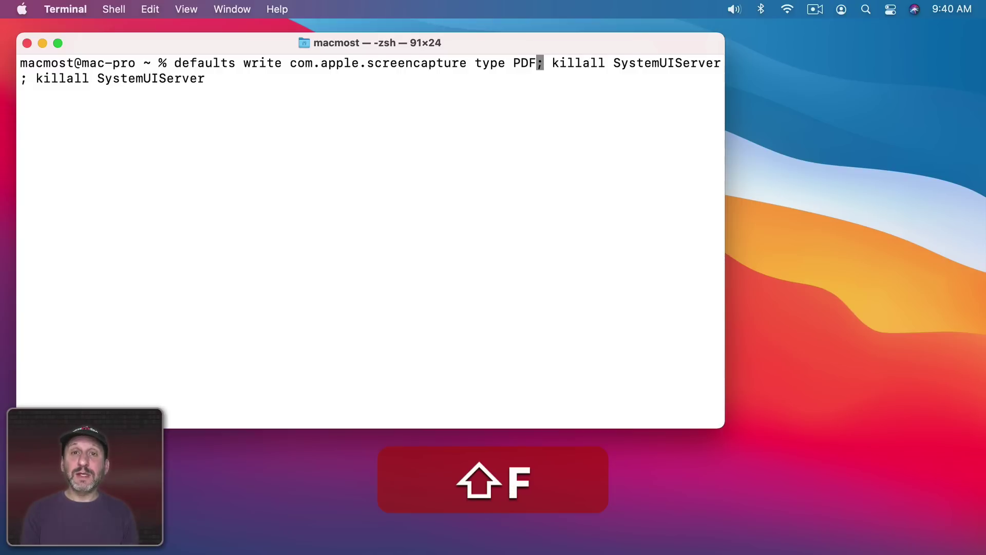
pyautogui.press('BackSpace')
pyautogui.press('BackSpace')
pyautogui.press('BackSpace')
pyautogui.write('PN')
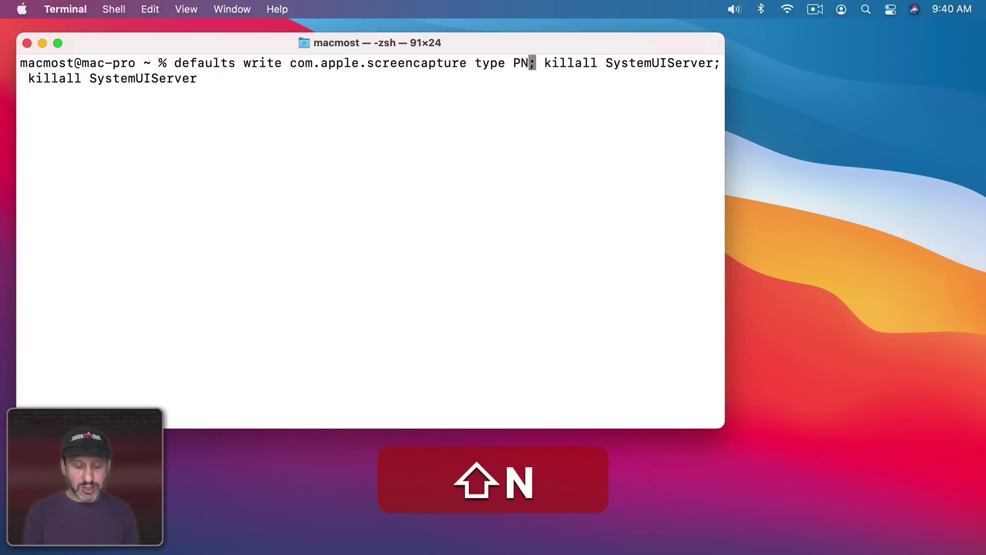
pyautogui.write('G')
pyautogui.hotkey('shift', 'Return')
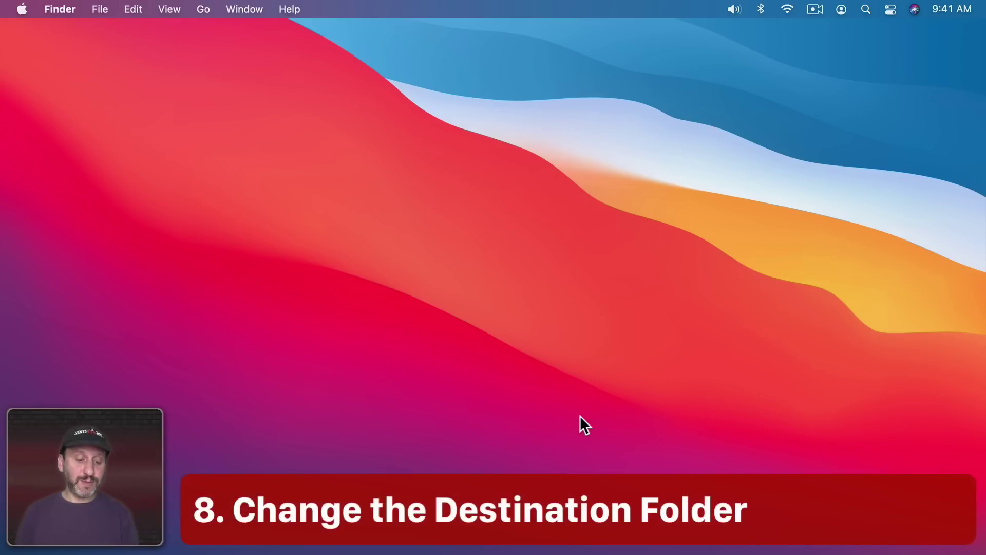
# Check the save locations in the screenshot Options, then dismiss the toolbar.
pyautogui.press('super+shift+4')
pyautogui.press('space')
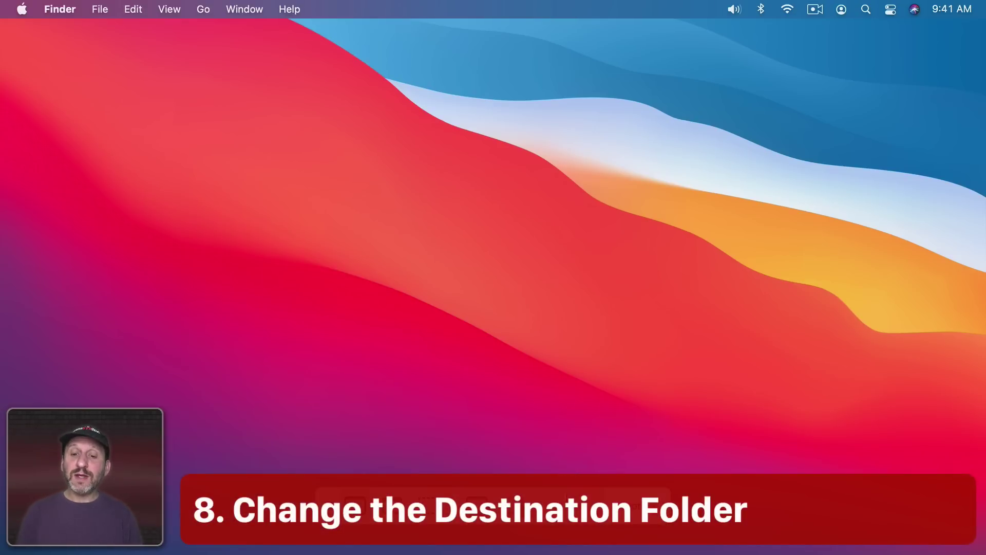
pyautogui.click(569, 507)
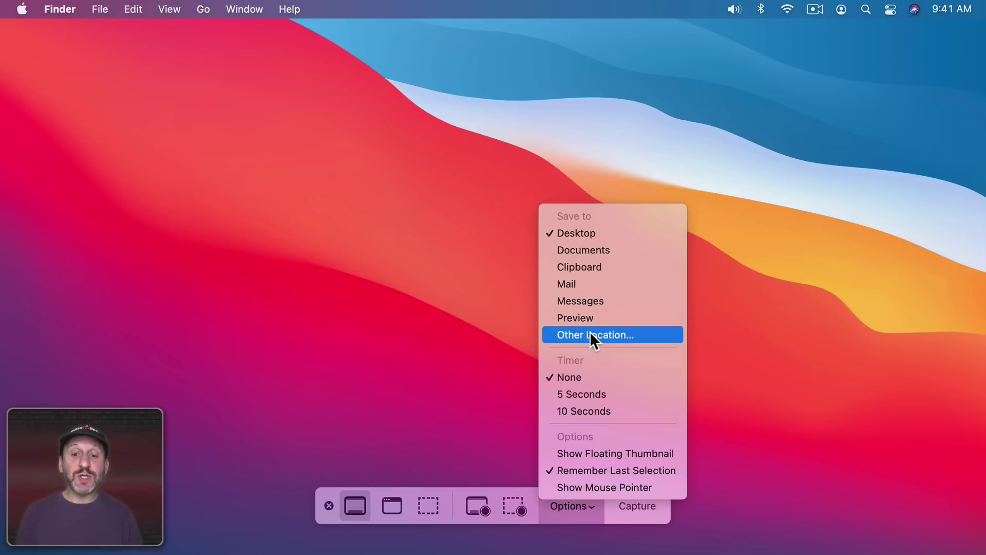
pyautogui.click(463, 291)
pyautogui.press('Escape')
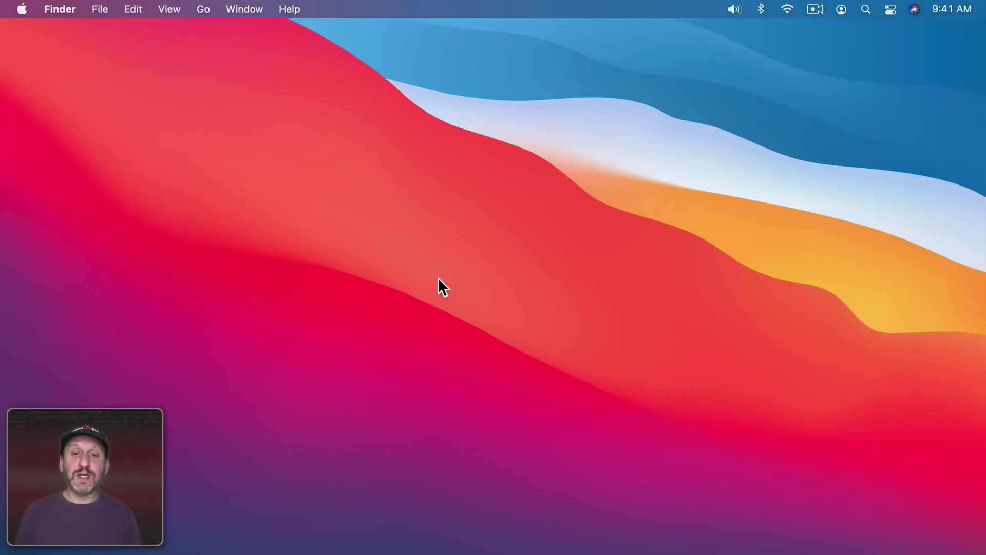
# Create a new folder named Screenshots in Documents.
pyautogui.press('super+n')
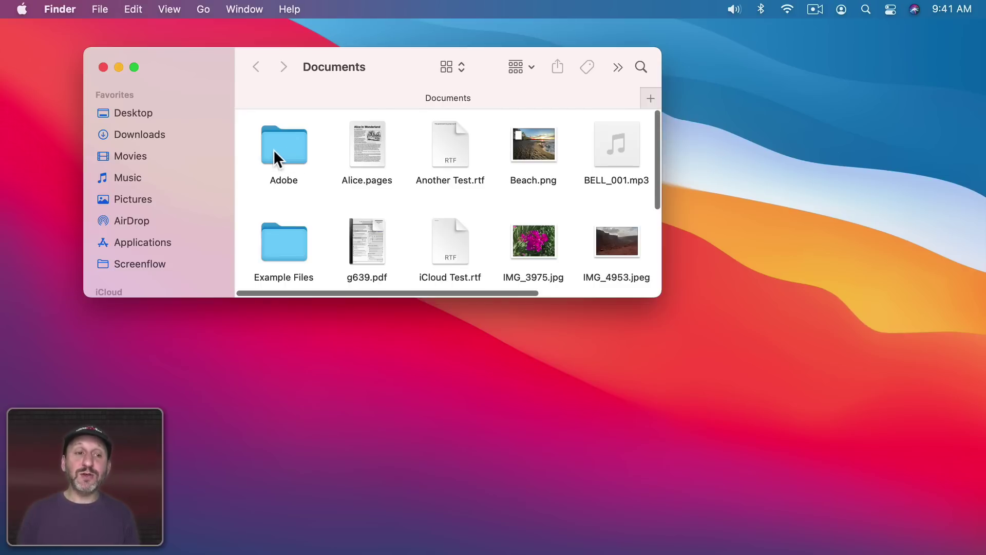
pyautogui.press('shift')
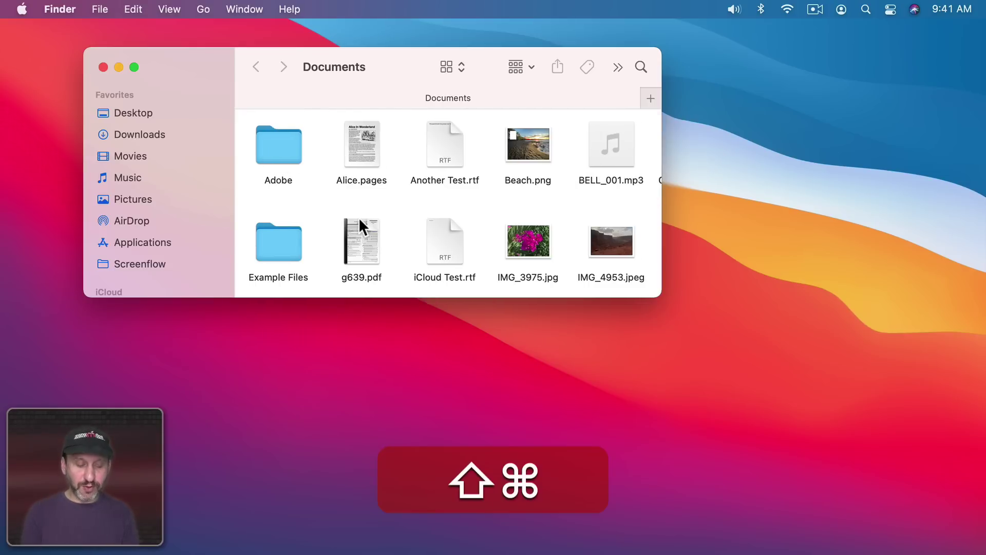
pyautogui.click(100, 9)
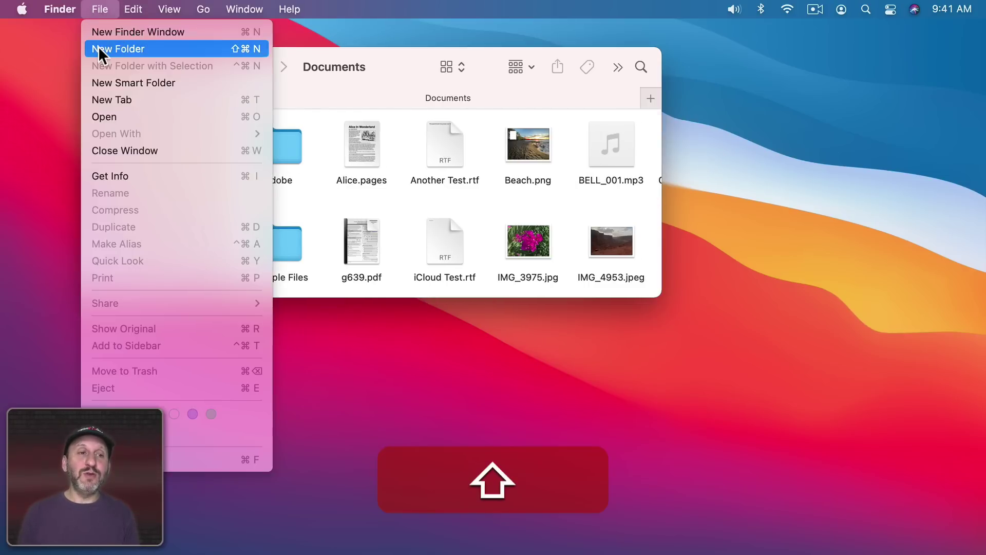
pyautogui.click(99, 49)
pyautogui.write('Screen')
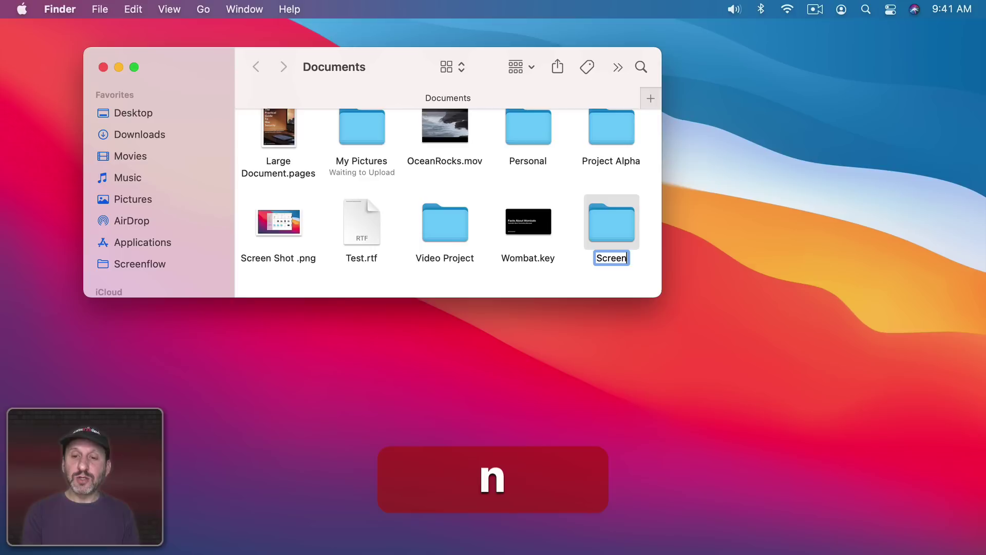
pyautogui.write('shots')
pyautogui.press('Return')
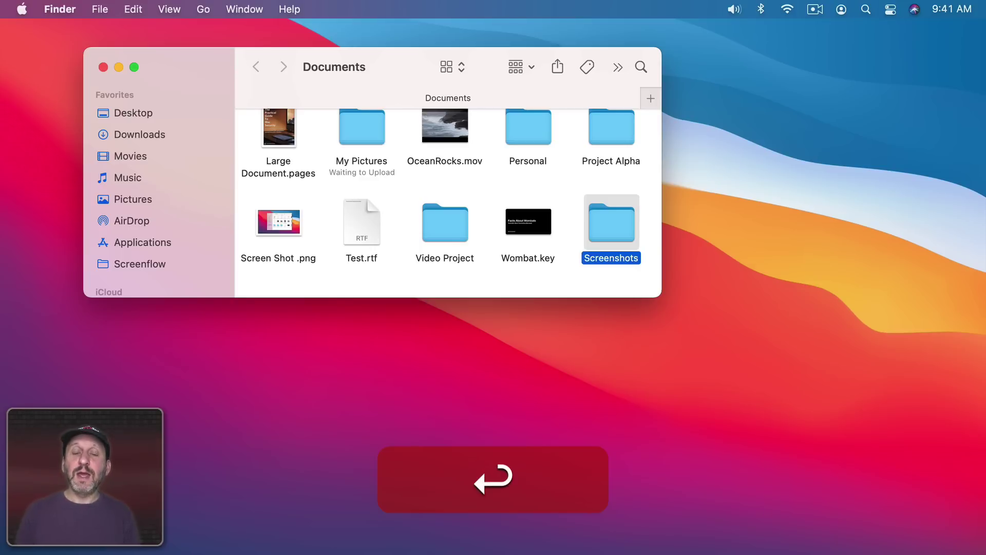
# Set Options > Other Location to the Documents Screenshots folder.
pyautogui.press('shift+super+5')
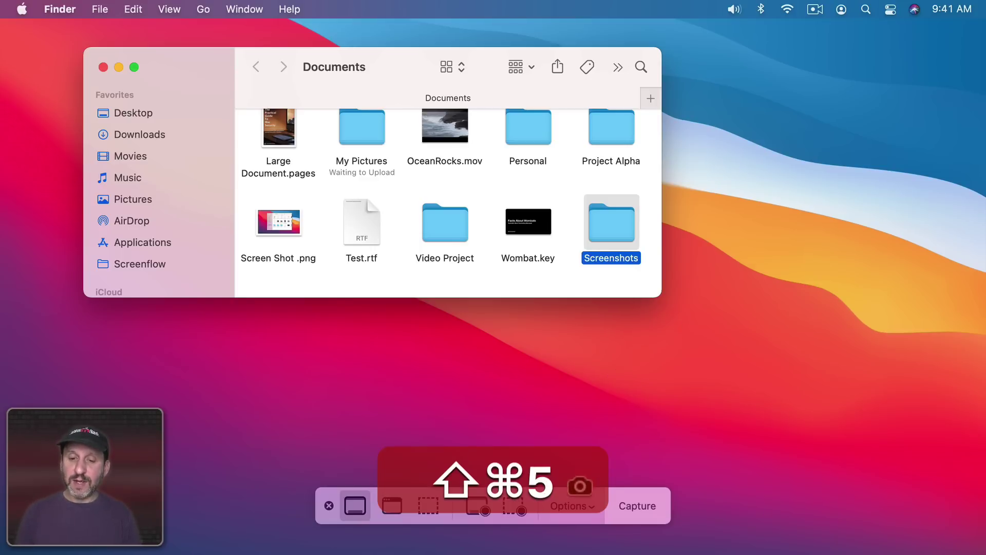
pyautogui.click(571, 506)
pyautogui.click(589, 335)
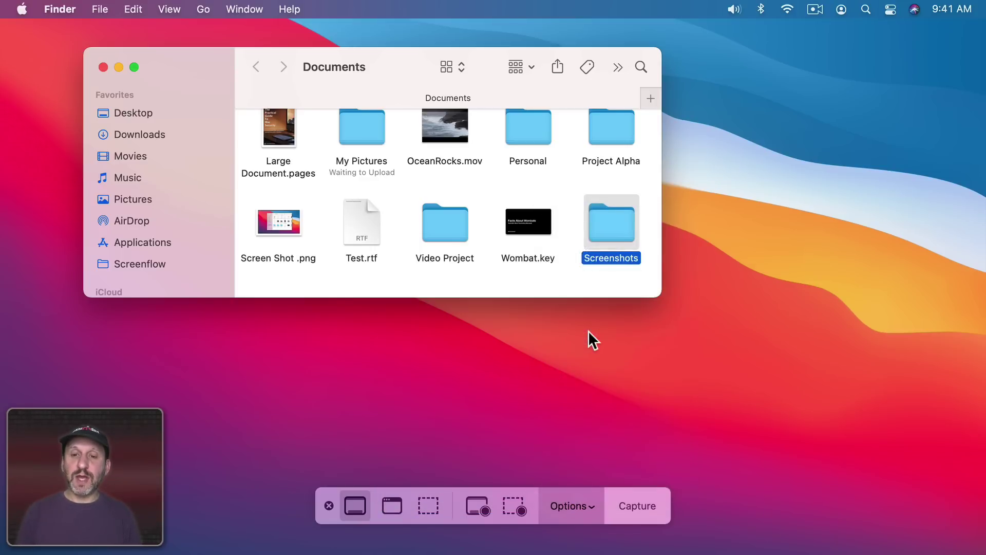
pyautogui.scroll(-5, 377, 289)
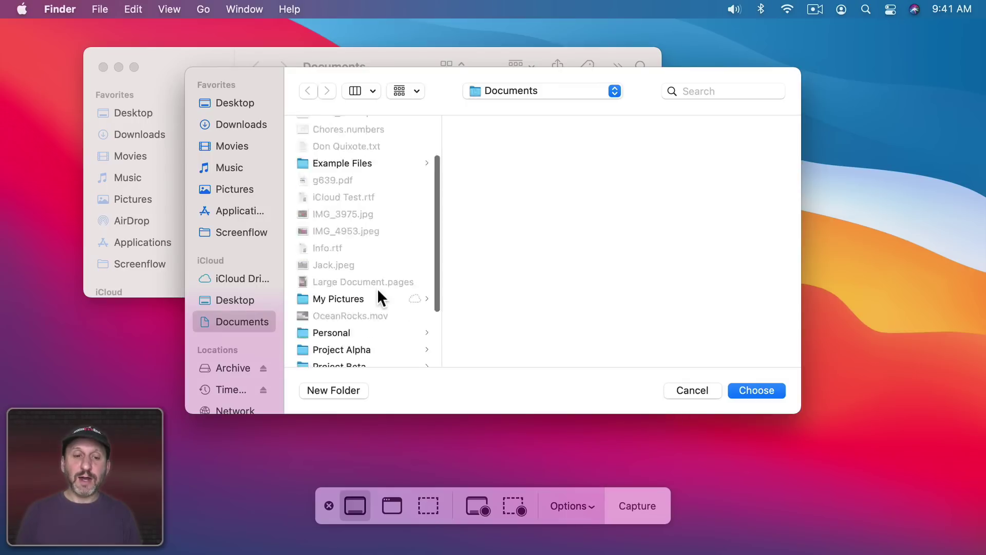
pyautogui.scroll(-5, 376, 288)
pyautogui.click(344, 299)
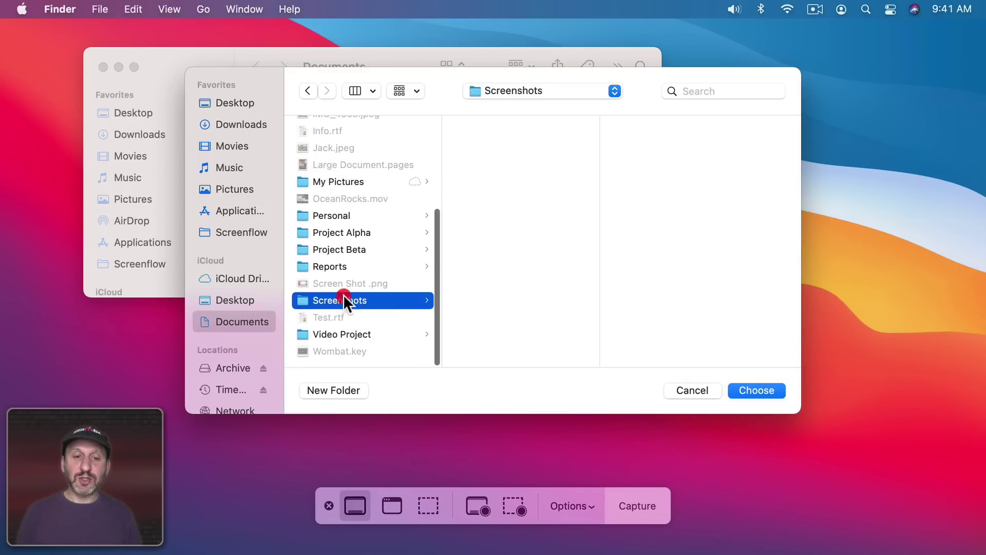
pyautogui.click(757, 390)
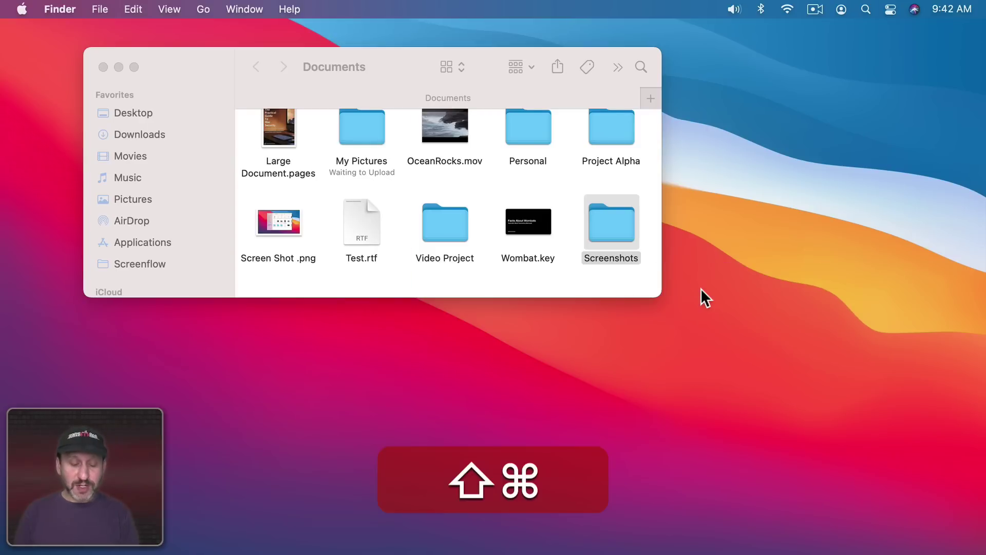
# Turn on Show Floating Thumbnail in the screenshot Options.
pyautogui.press('shift+super+5')
pyautogui.click(571, 506)
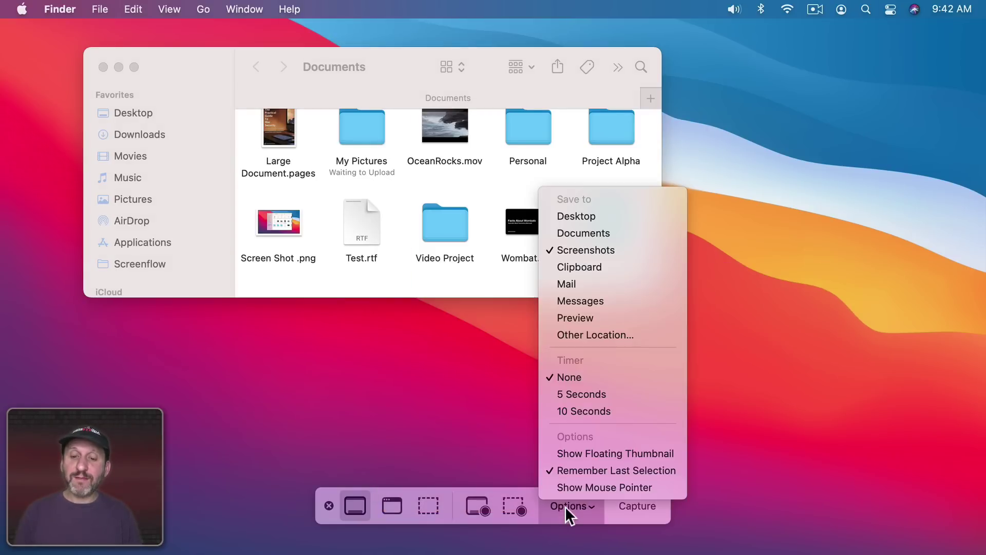
pyautogui.click(576, 448)
# Capture the full screen and drag its thumbnail into the My Pictures folder.
pyautogui.click(634, 513)
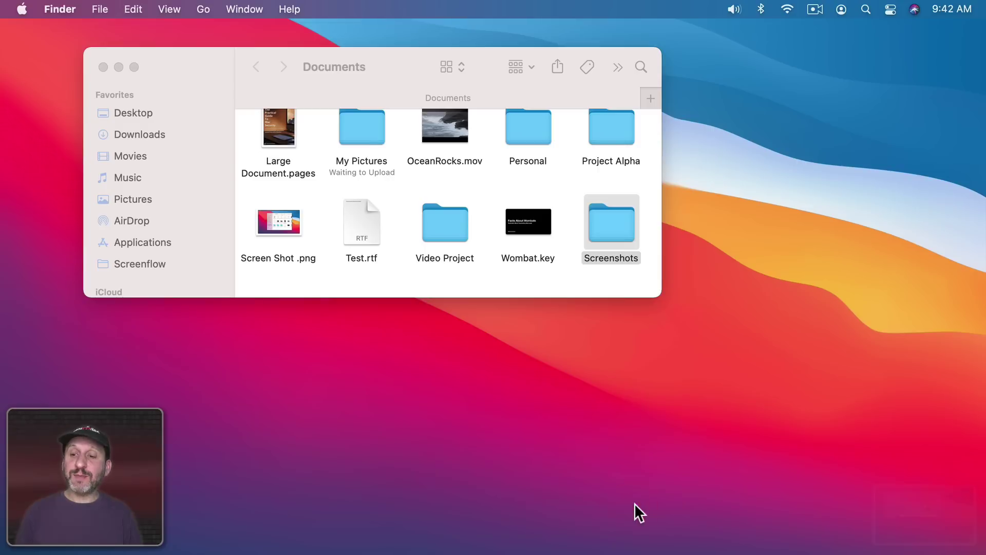
pyautogui.moveTo(945, 508); pyautogui.dragTo(477, 208)
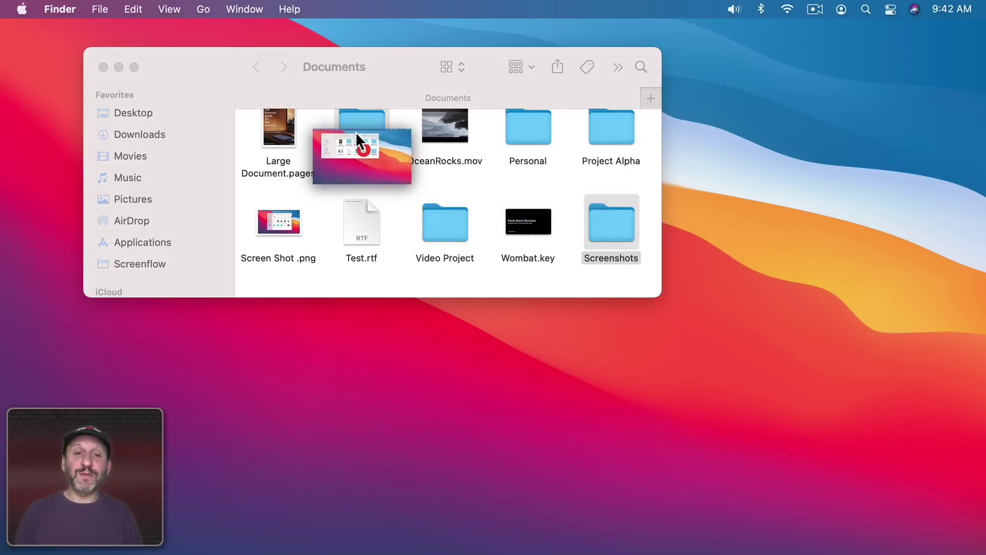
pyautogui.moveTo(477, 207); pyautogui.dragTo(356, 132)
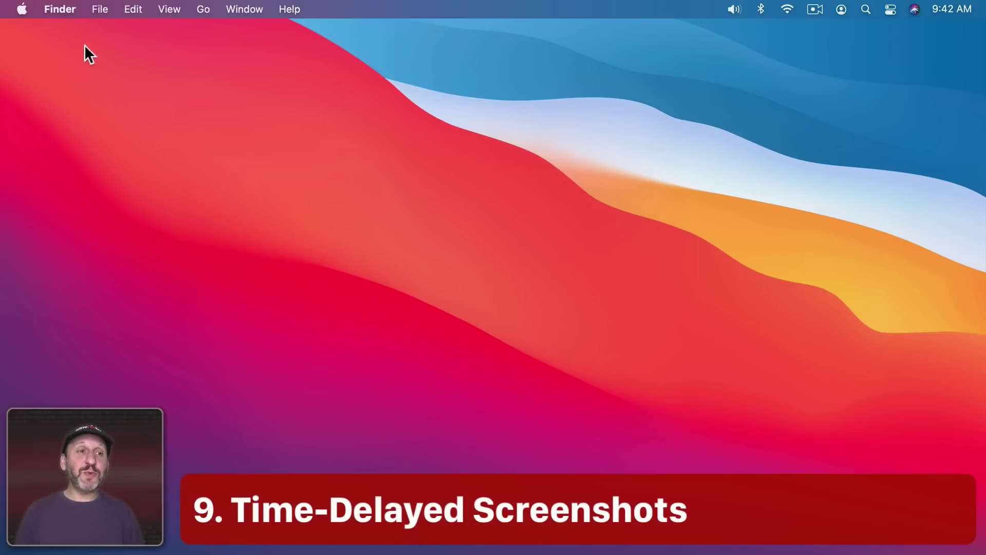
# Take a full-screen screenshot showing Finder's open File menu, then clear the menu from the desktop.
pyautogui.click(100, 11)
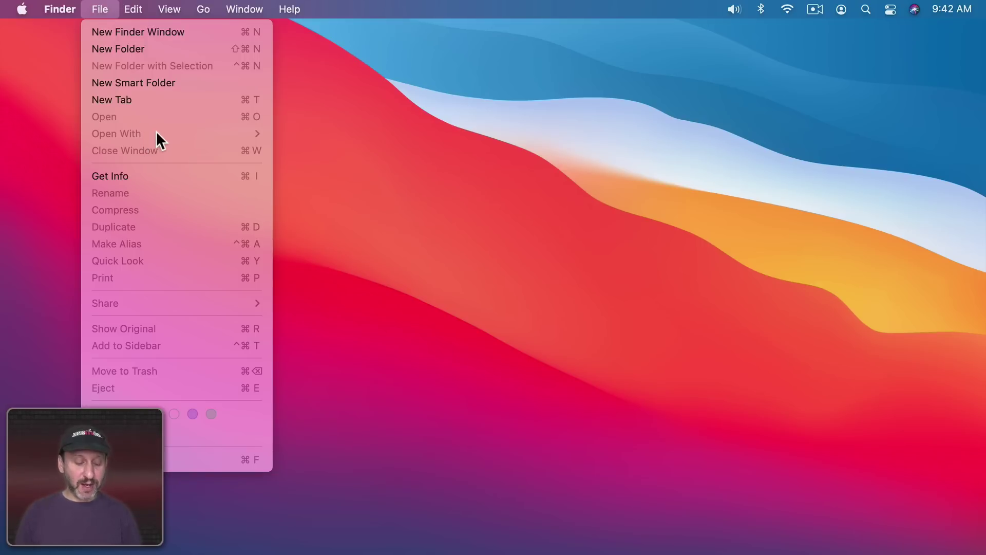
pyautogui.press('shift+super+5')
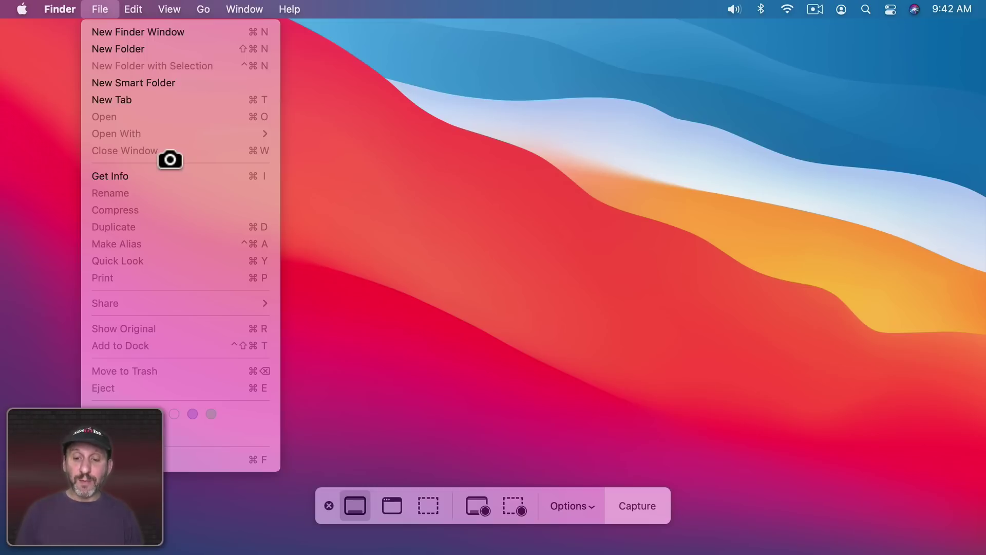
pyautogui.press('Return')
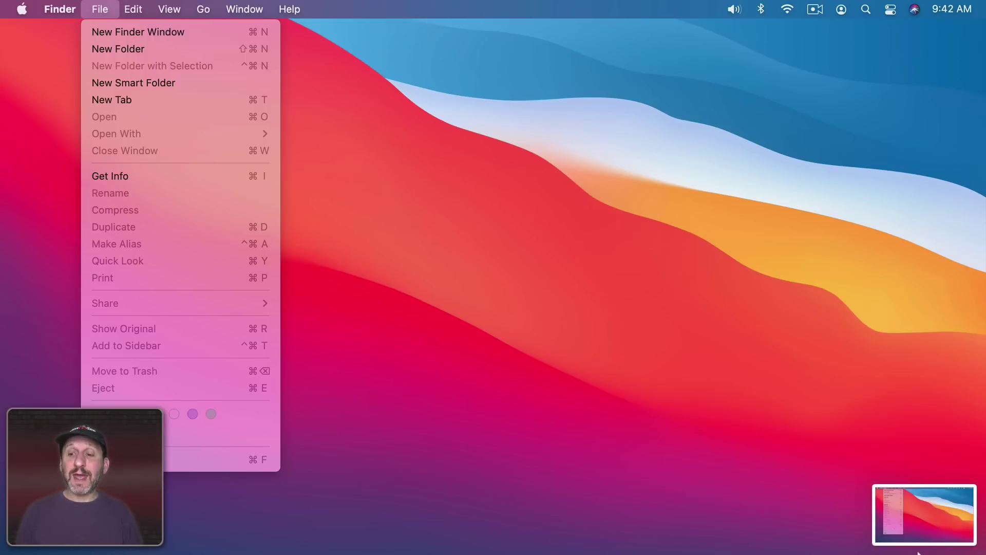
pyautogui.click(339, 196)
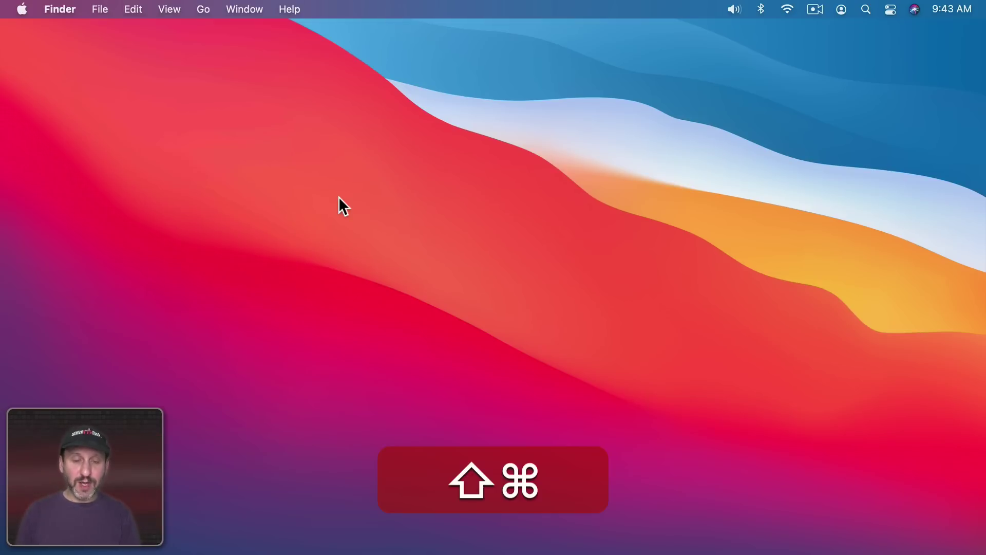
# Start a 5 Seconds timed capture and open Finder's View menu before it fires.
pyautogui.press('shift+super+5')
pyautogui.click(569, 501)
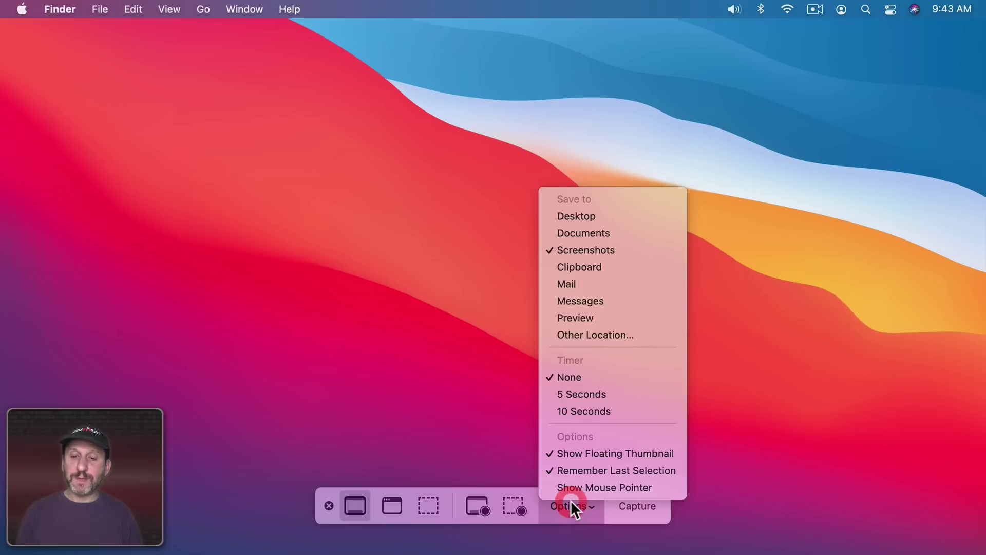
pyautogui.click(577, 395)
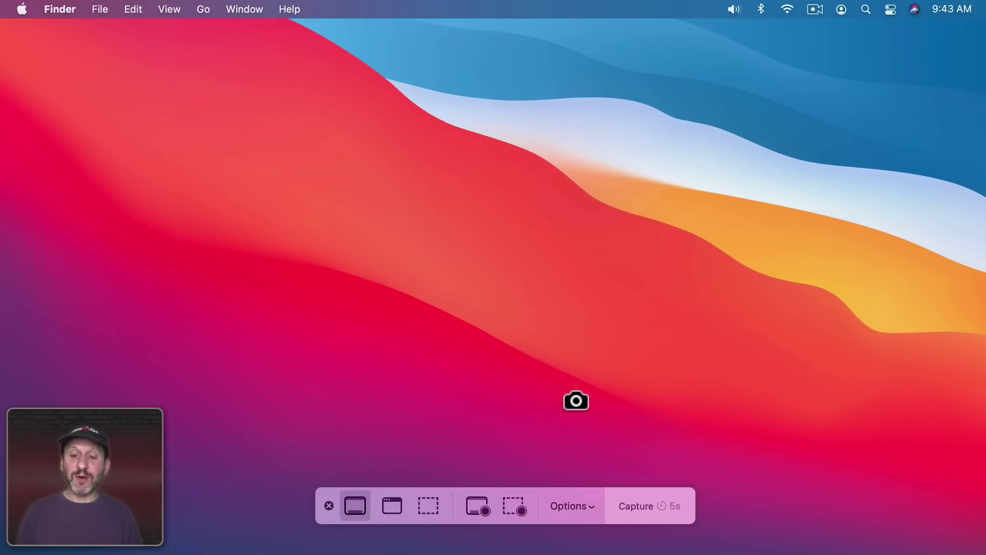
pyautogui.click(639, 505)
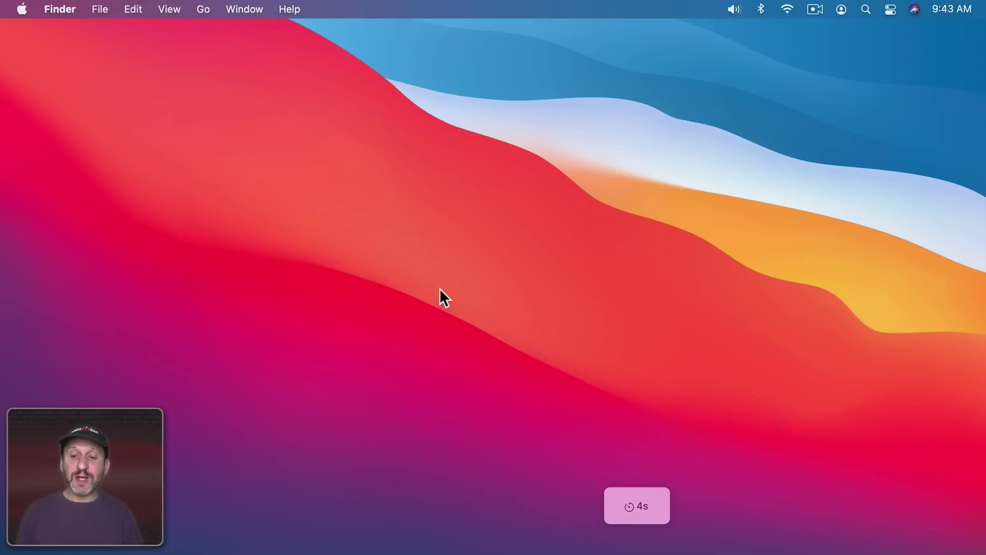
pyautogui.click(100, 11)
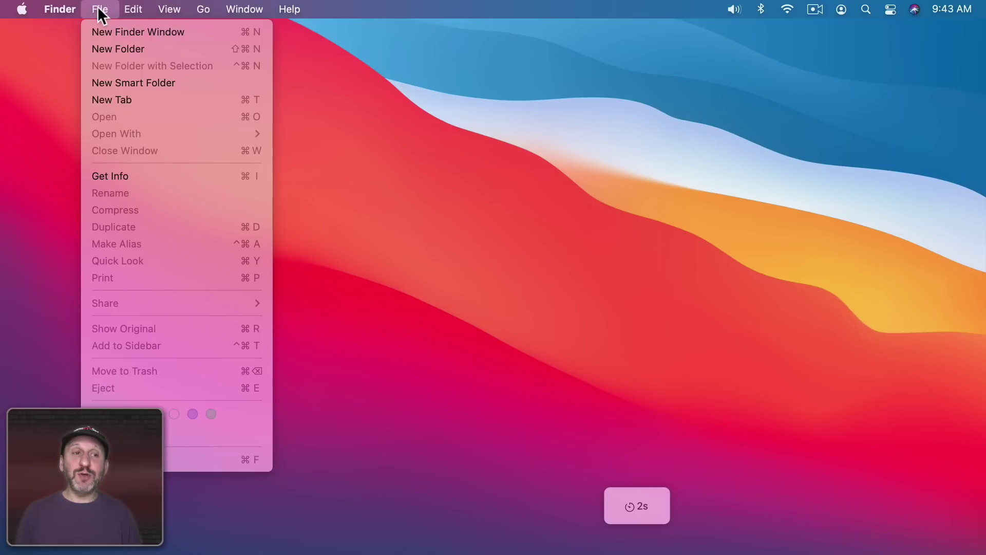
pyautogui.click(158, 9)
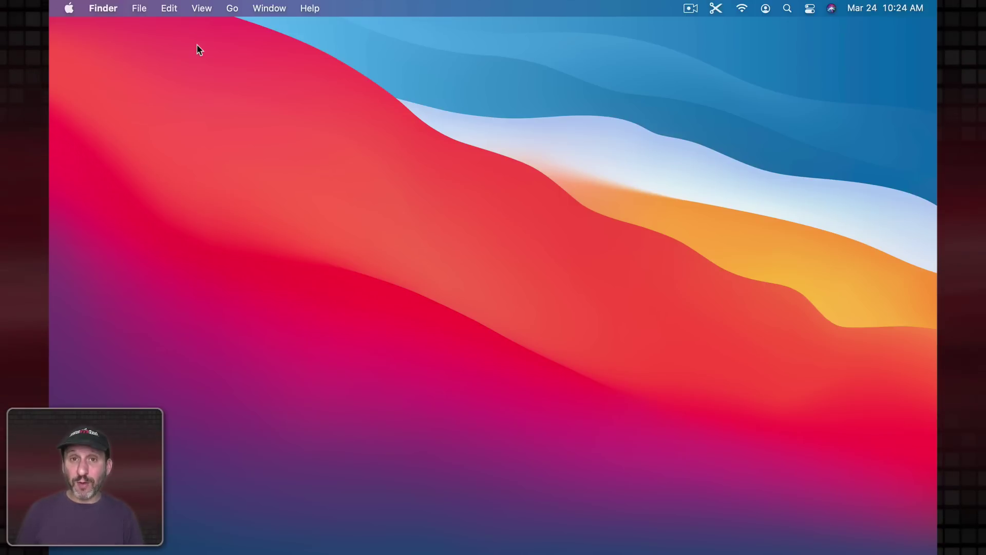
pyautogui.click(68, 9)
pyautogui.click(78, 48)
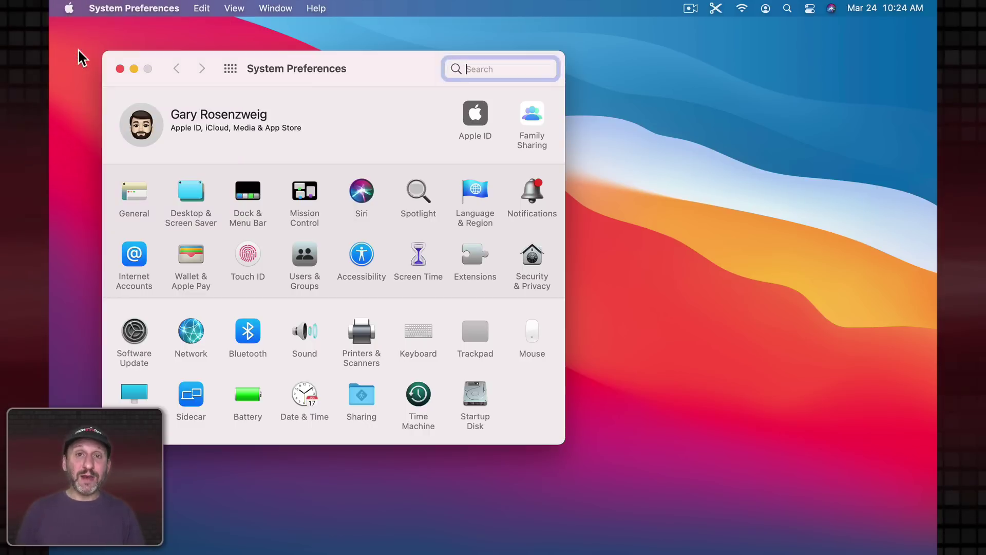
pyautogui.click(418, 337)
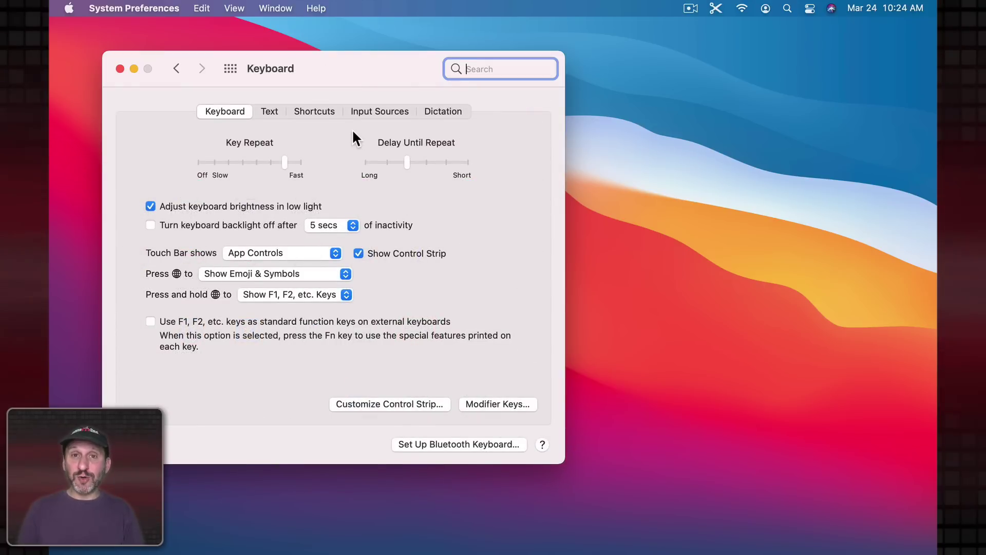
pyautogui.click(328, 112)
pyautogui.click(197, 196)
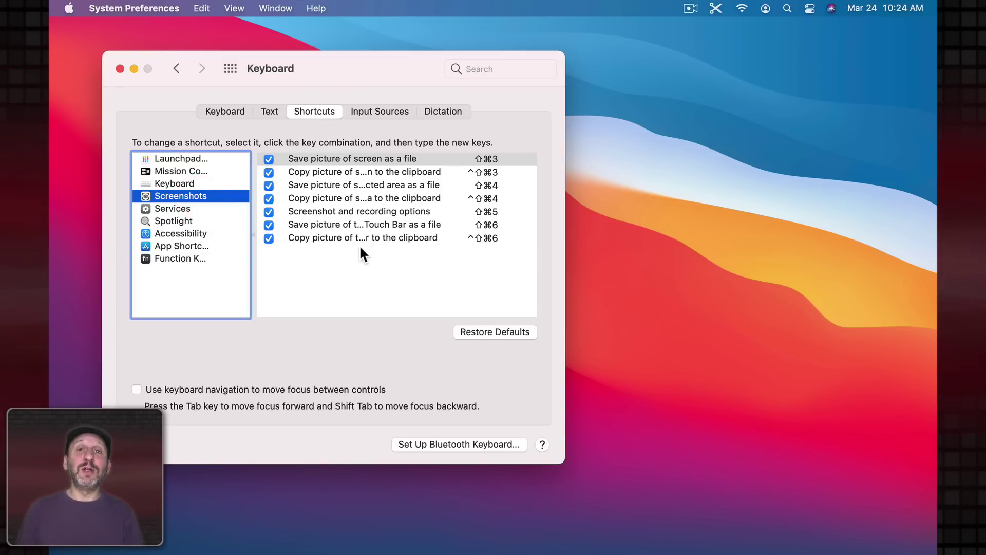
pyautogui.click(119, 69)
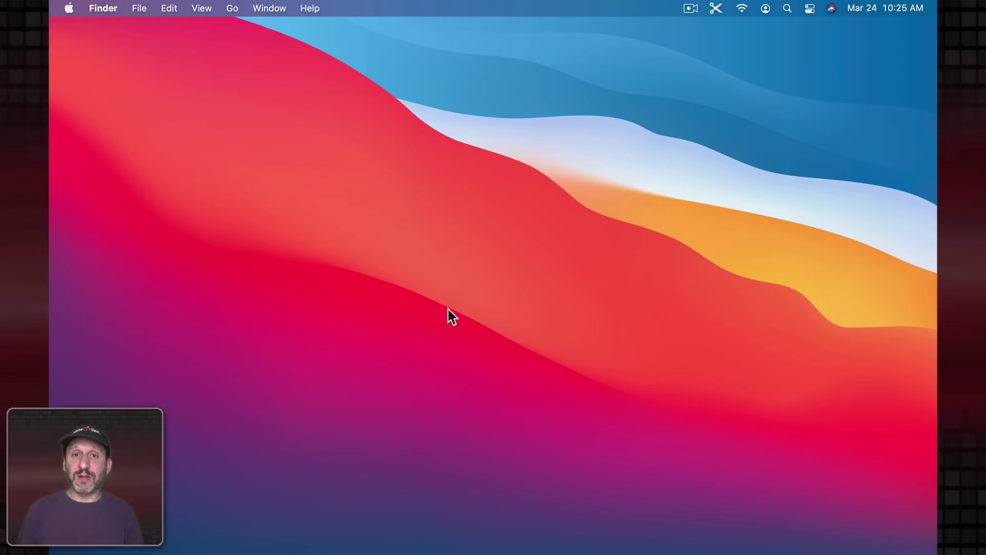
# Screenshot the Touch Bar with Shift-Command-6 and open its thumbnail in Markup.
pyautogui.press('shift+super+6')
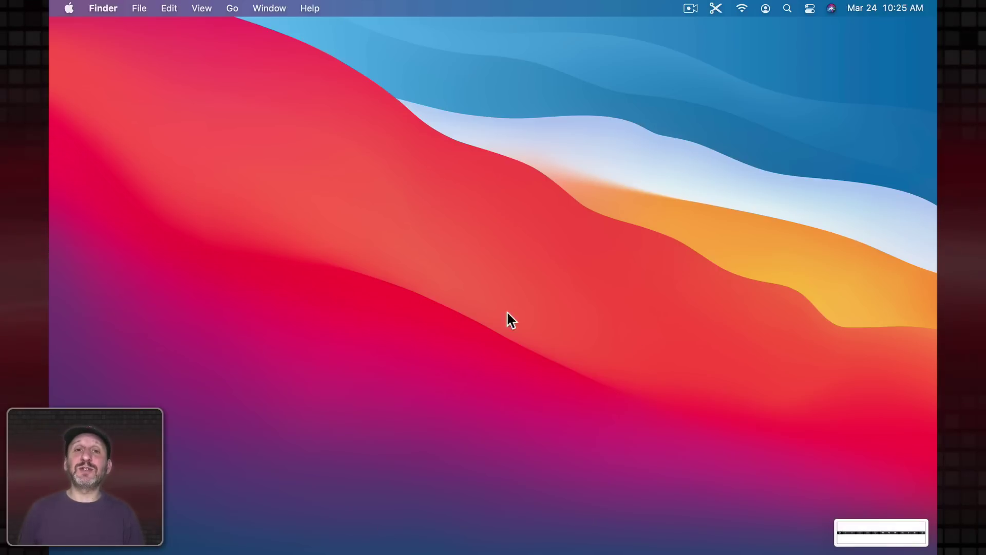
pyautogui.click(863, 529)
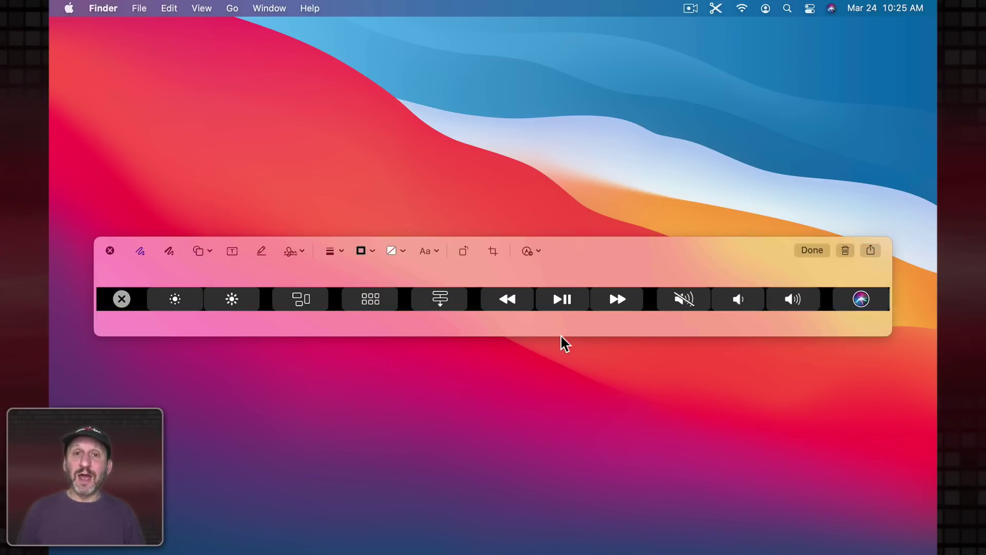